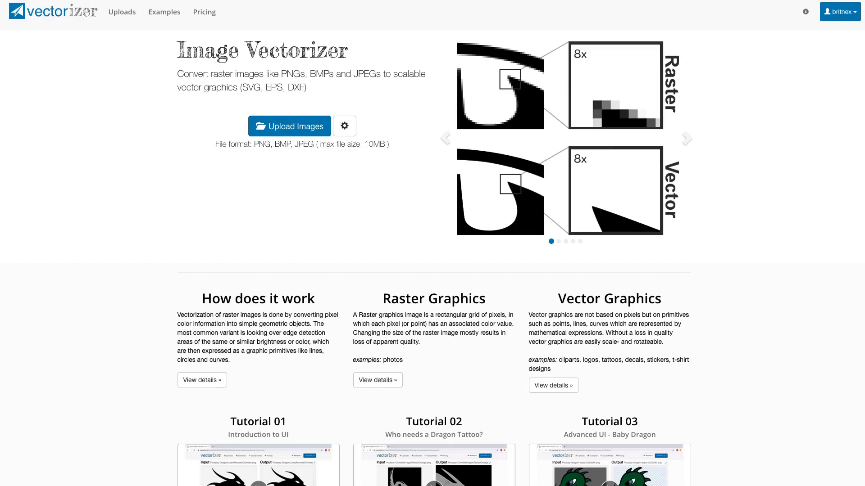
# Upload wildcat-309220_640.png to get an 8KB Clipart SVG with 3 colours and combined layers.
pyautogui.moveTo(369, 29); pyautogui.dragTo(385, 140)
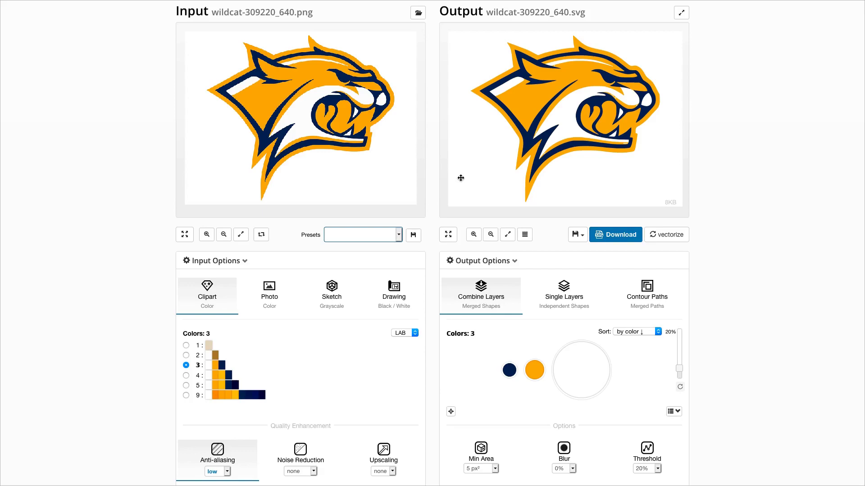
pyautogui.scroll(-3, 430, 303)
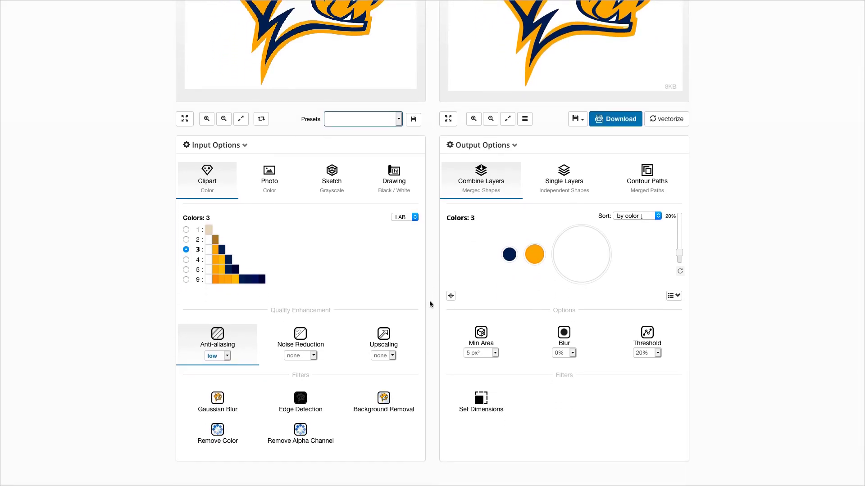
# Add the Background Removal input filter to the wildcat image.
pyautogui.click(385, 400)
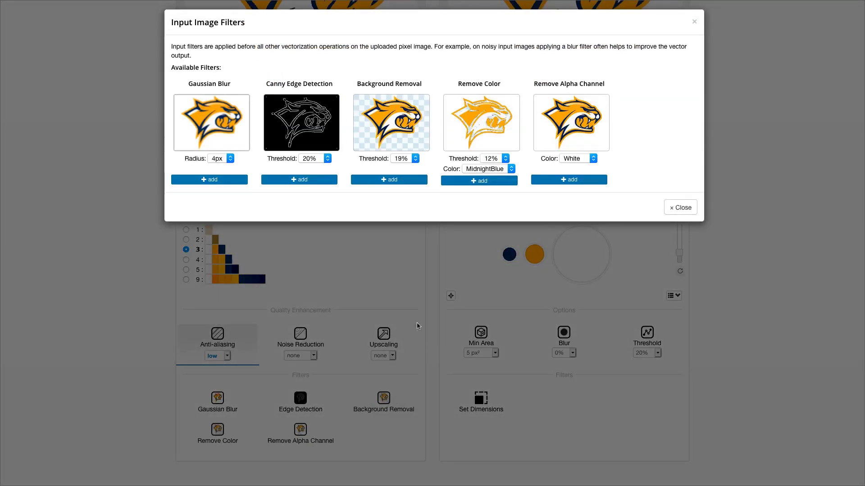
pyautogui.click(403, 181)
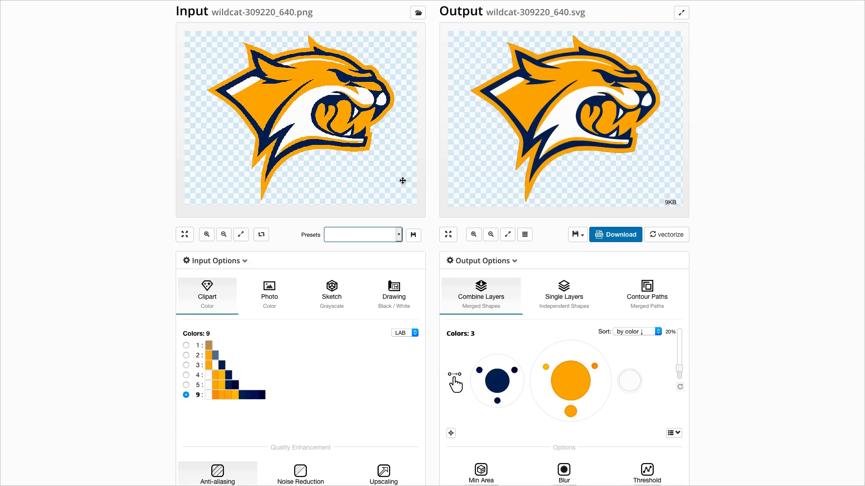
# Reduce the wildcat to 3 colours, inspect its jagged edges zoomed in, and turn off anti-aliasing.
pyautogui.click(207, 234)
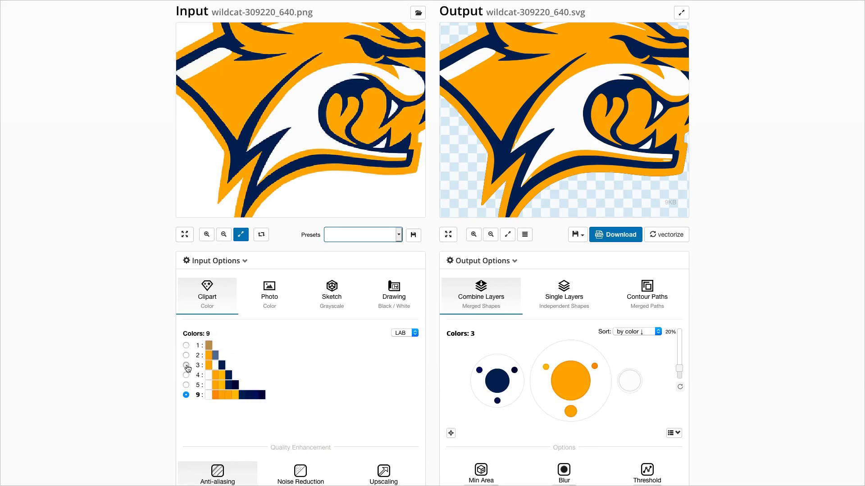
pyautogui.click(186, 365)
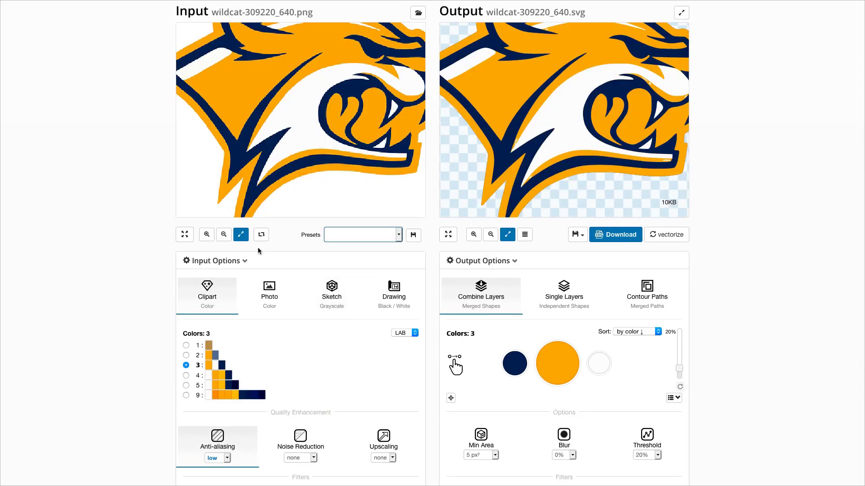
pyautogui.click(207, 234)
pyautogui.moveTo(334, 77); pyautogui.dragTo(279, 102)
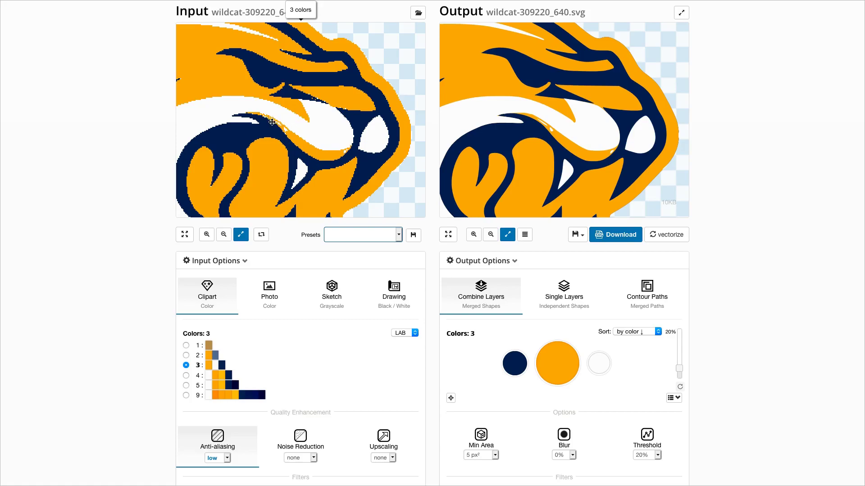
pyautogui.moveTo(292, 139); pyautogui.dragTo(280, 87)
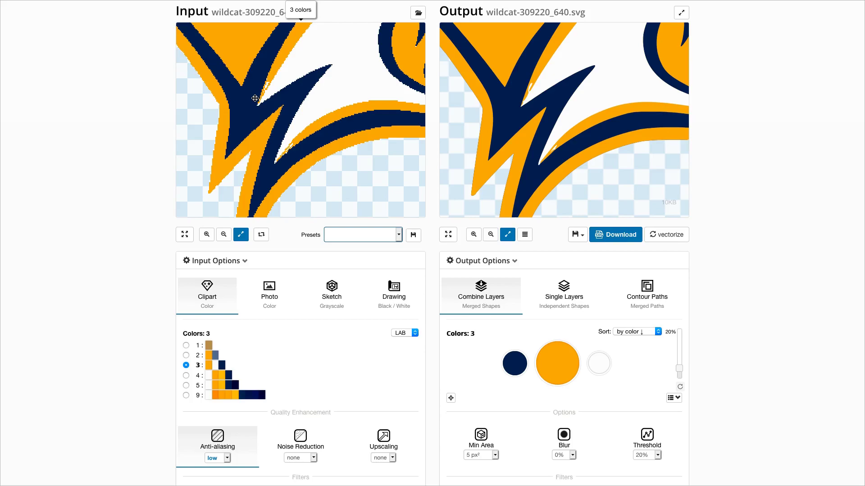
pyautogui.click(218, 439)
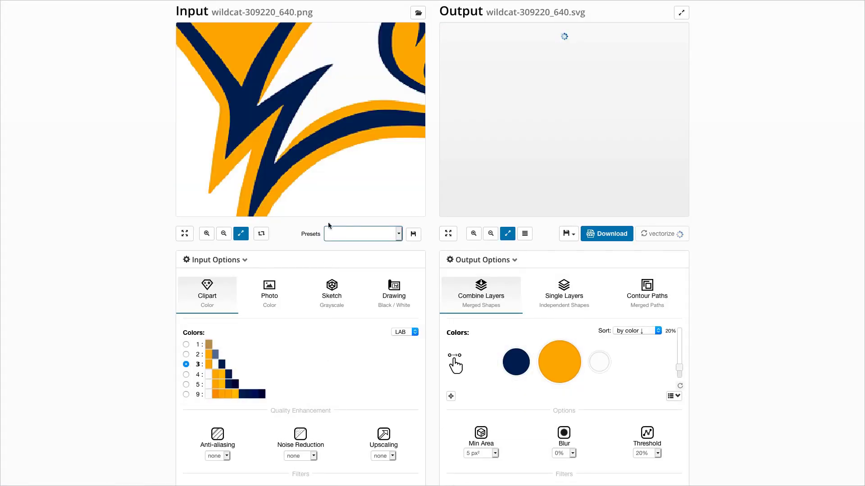
# Fit the whole wildcat in view and show the output as stacked isometric layers.
pyautogui.scroll(5, 278, 148)
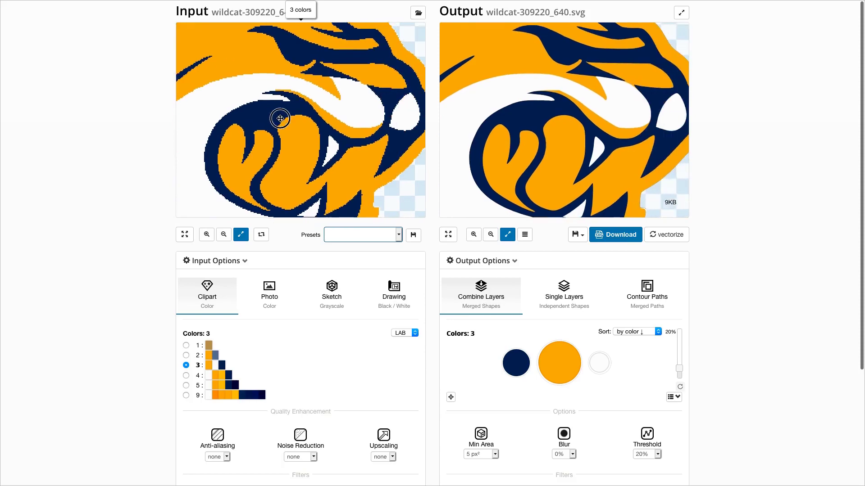
pyautogui.scroll(2, 358, 87)
pyautogui.scroll(-2, 361, 93)
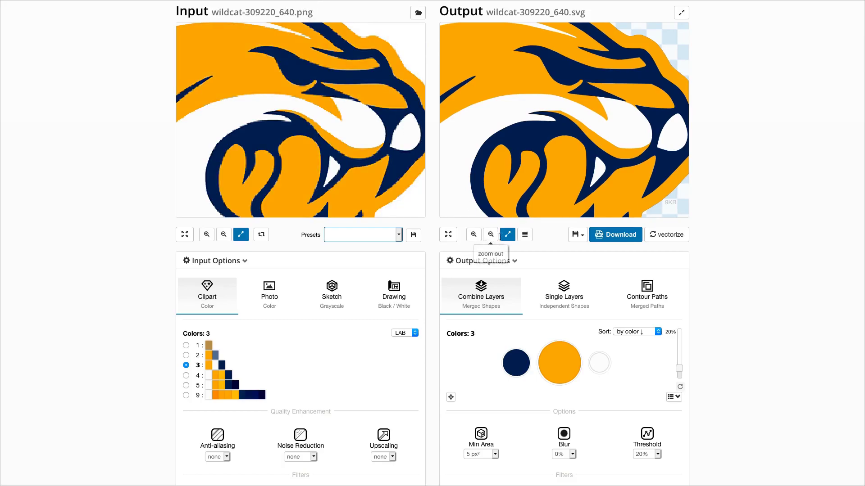
pyautogui.click(508, 234)
pyautogui.click(525, 234)
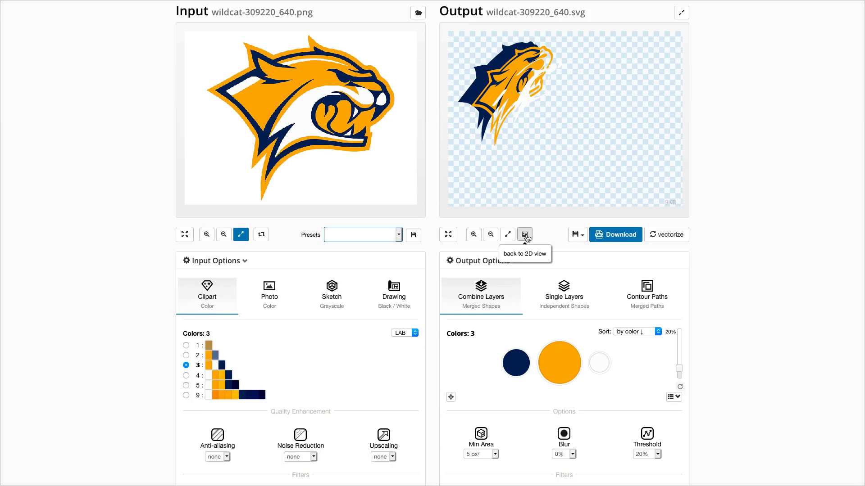
# Reorder the colour layers to orange, white, then navy, and re-vectorize at full resolution.
pyautogui.moveTo(543, 359); pyautogui.dragTo(473, 375)
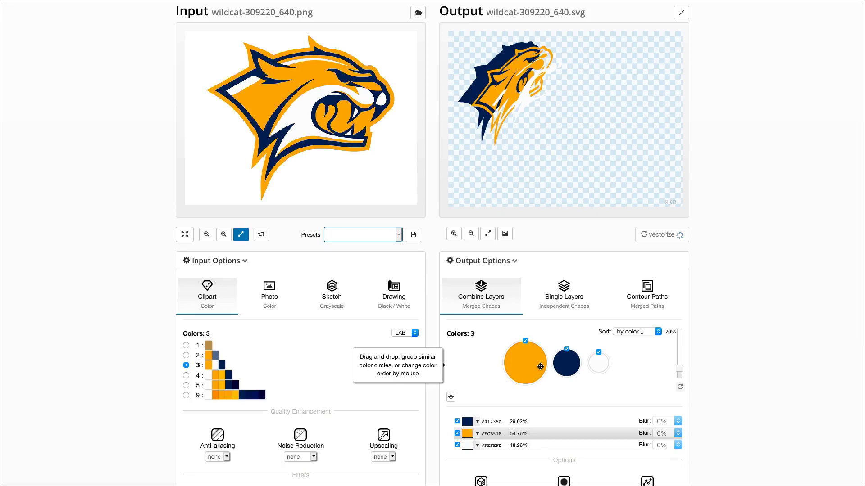
pyautogui.moveTo(567, 363); pyautogui.dragTo(629, 371)
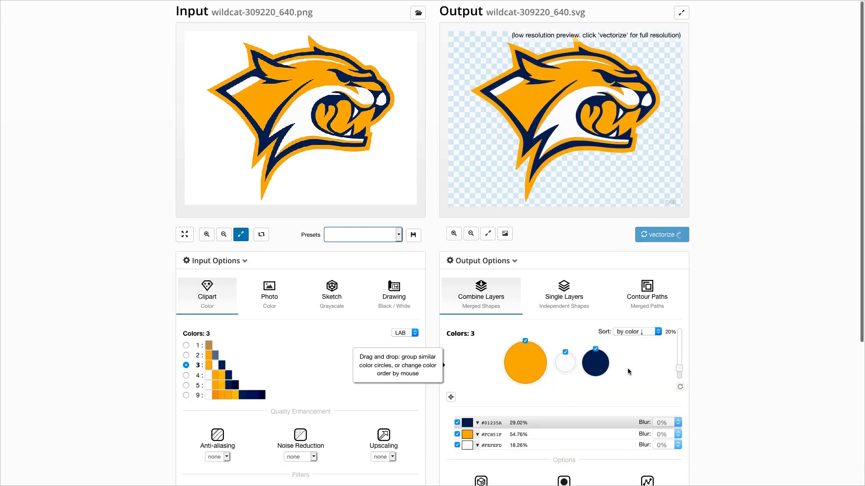
pyautogui.click(682, 237)
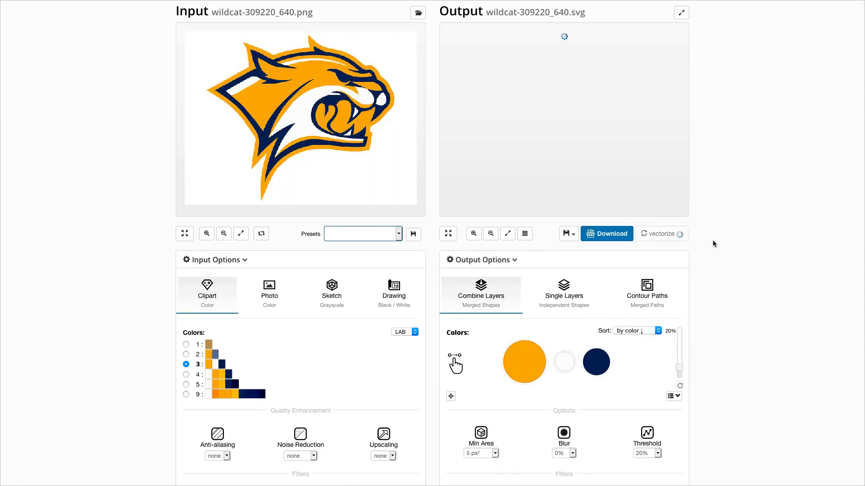
# Zoom in on the wildcat's forehead, set Min Area to 20 px², and re-vectorize.
pyautogui.click(473, 235)
pyautogui.click(472, 235)
pyautogui.scroll(-3, 561, 112)
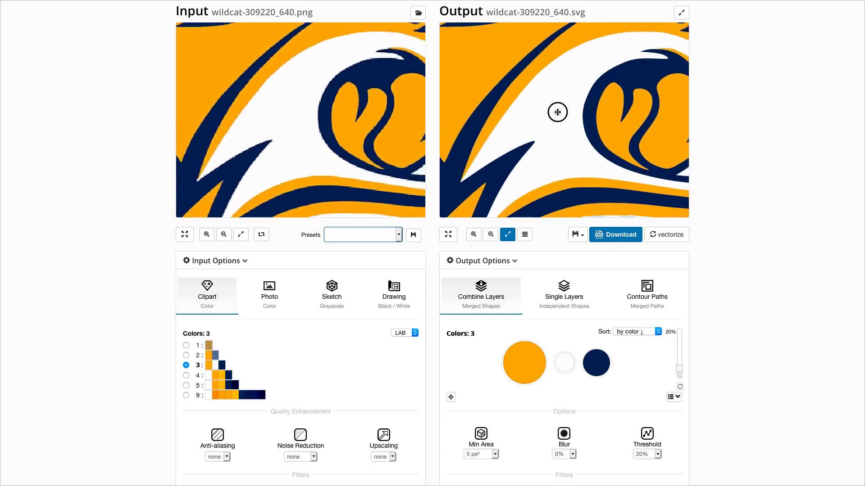
pyautogui.scroll(5, 567, 111)
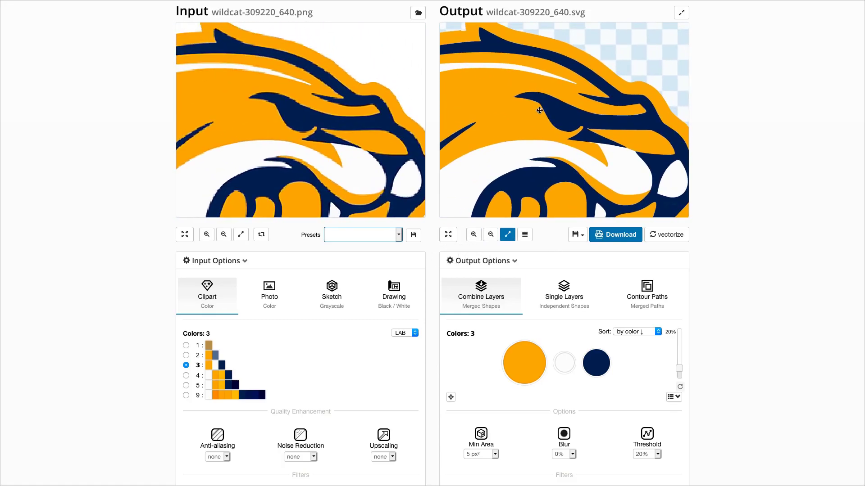
pyautogui.hscroll(-3, 517, 140)
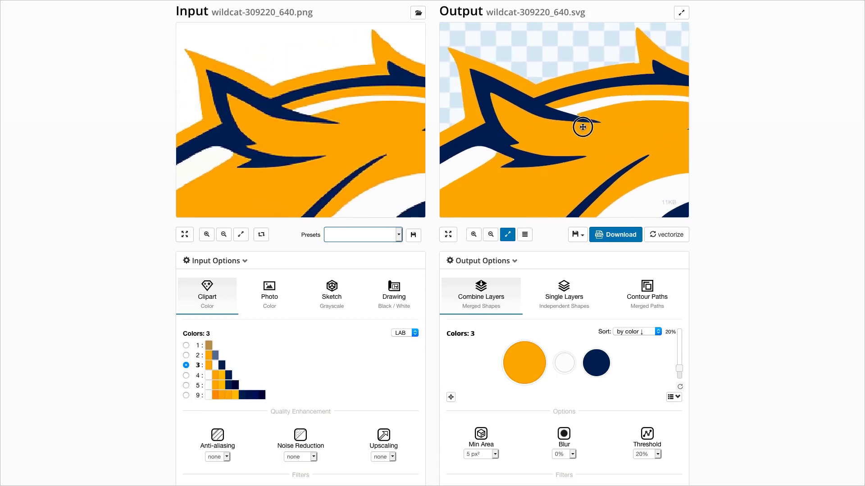
pyautogui.hscroll(3, 639, 62)
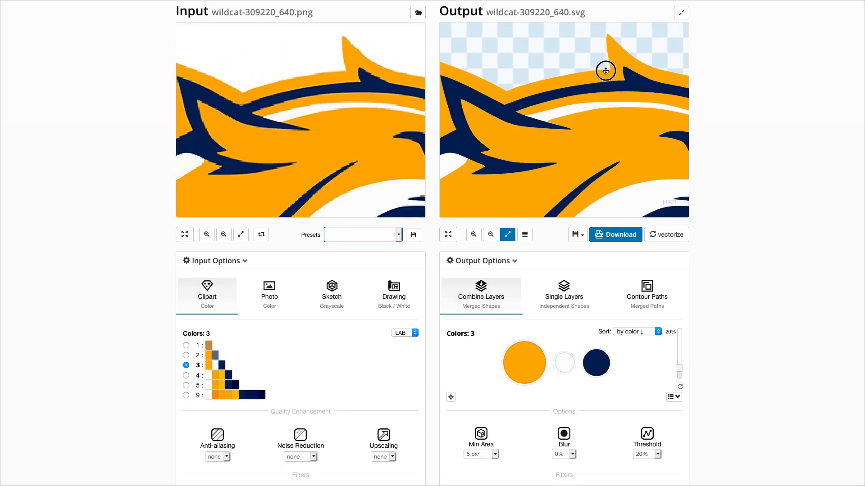
pyautogui.moveTo(330, 84)
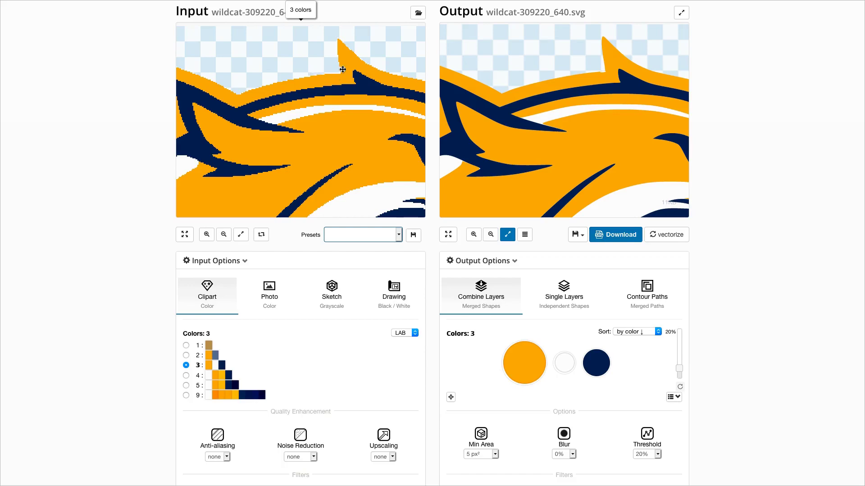
pyautogui.moveTo(615, 96); pyautogui.dragTo(573, 85)
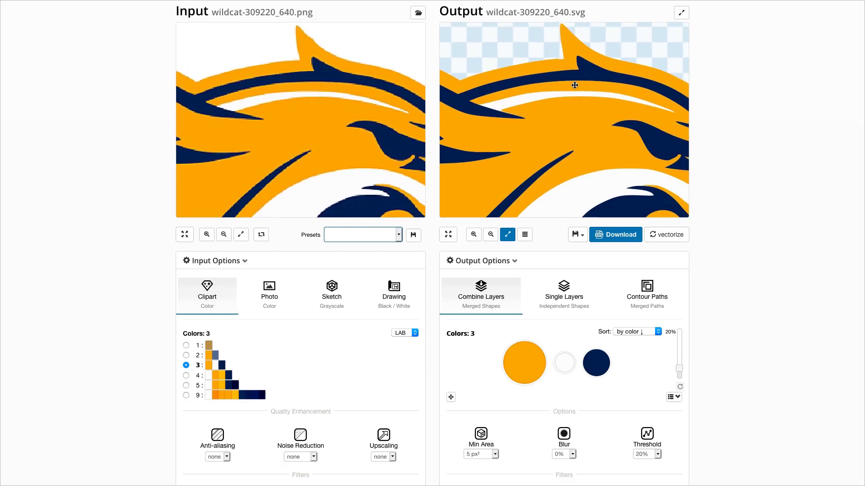
pyautogui.click(494, 455)
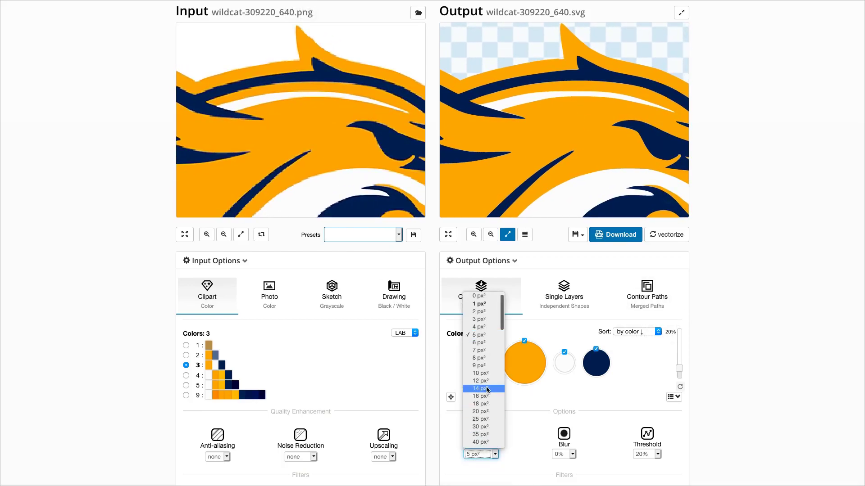
pyautogui.click(480, 413)
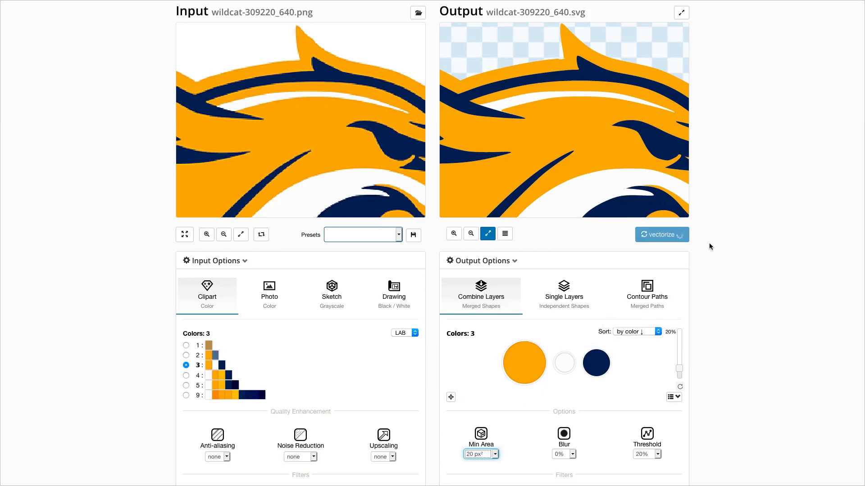
pyautogui.click(666, 235)
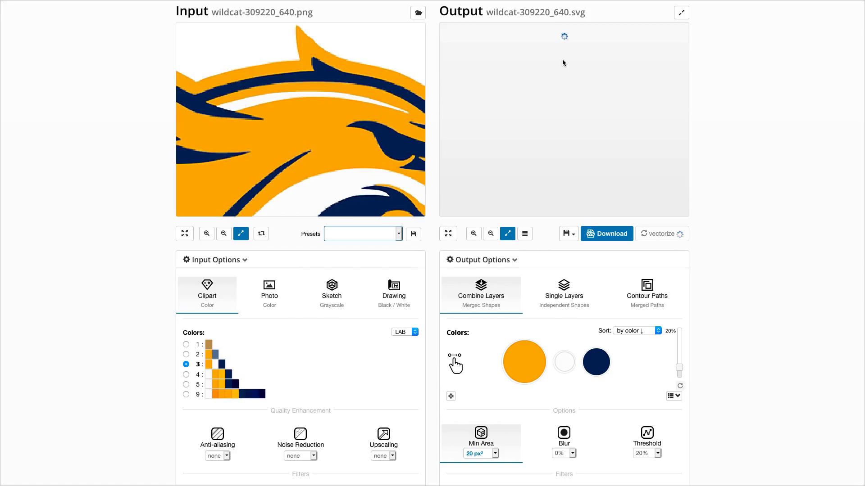
# Check the wildcat's eye, jaw and lightning bolt, fit the view, and download the SVG.
pyautogui.moveTo(614, 148); pyautogui.dragTo(611, 48)
pyautogui.moveTo(548, 127); pyautogui.dragTo(602, 121)
pyautogui.moveTo(525, 151); pyautogui.dragTo(595, 130)
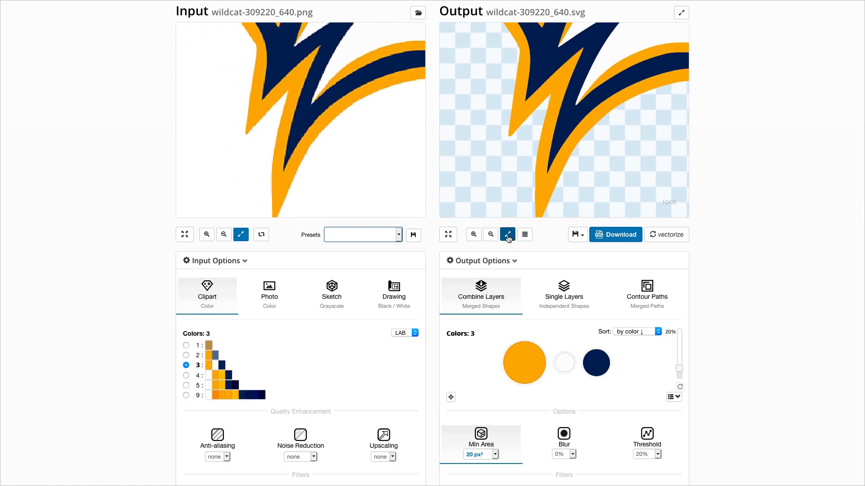
pyautogui.click(508, 235)
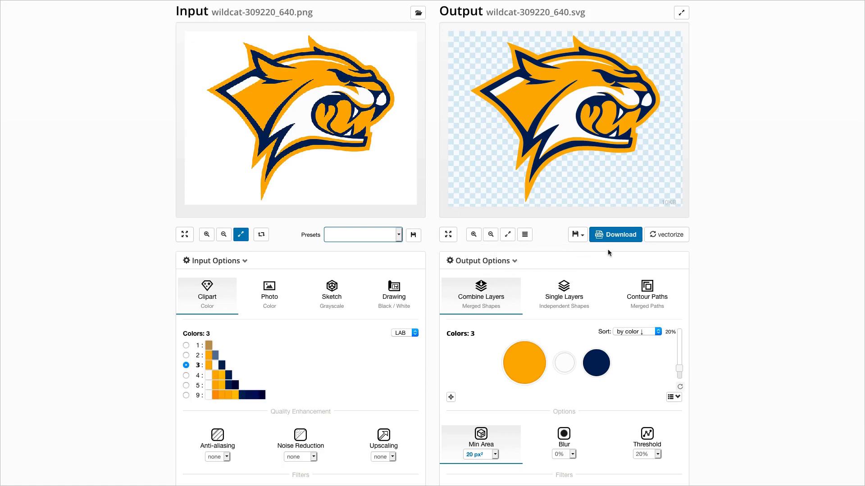
pyautogui.click(613, 236)
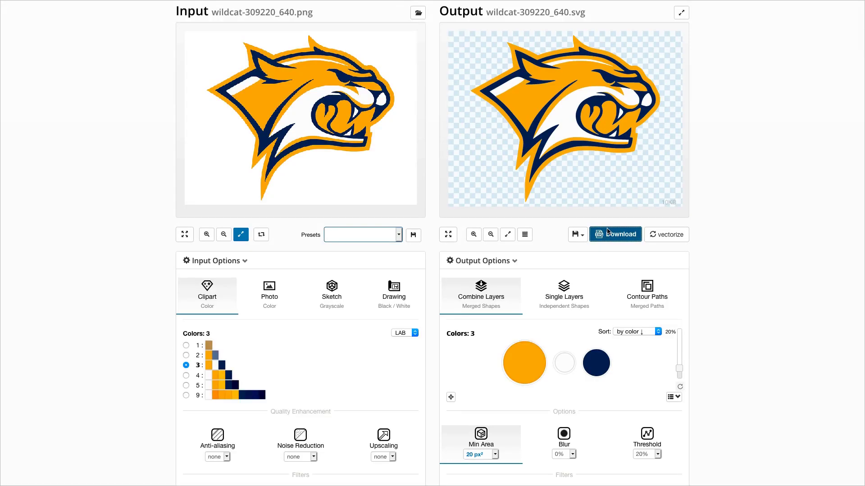
# Check the Contour Paths outlines of the wildcat's head up close, then switch output to Single Layers.
pyautogui.click(647, 293)
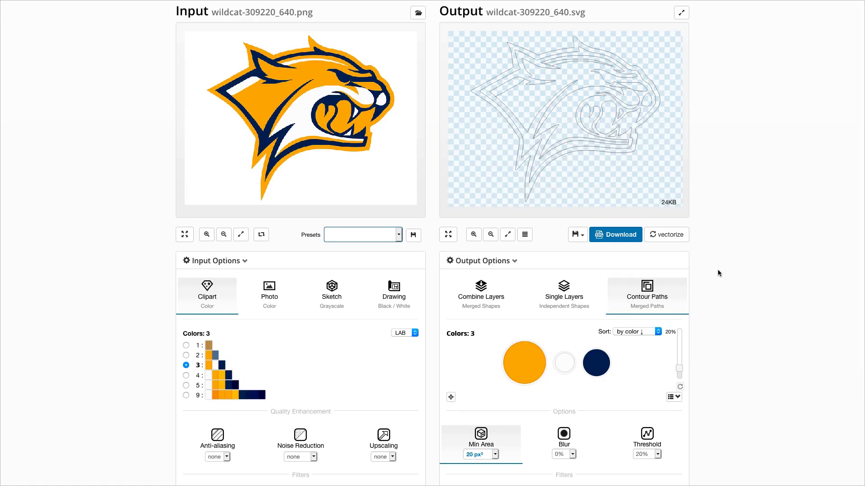
pyautogui.click(474, 234)
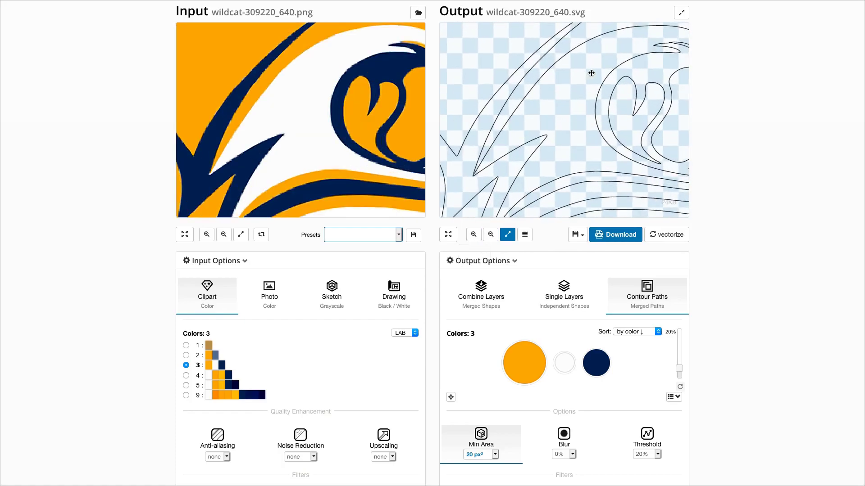
pyautogui.moveTo(606, 74); pyautogui.dragTo(515, 109)
pyautogui.moveTo(602, 83); pyautogui.dragTo(538, 85)
pyautogui.moveTo(576, 62); pyautogui.dragTo(631, 158)
pyautogui.moveTo(552, 103); pyautogui.dragTo(661, 110)
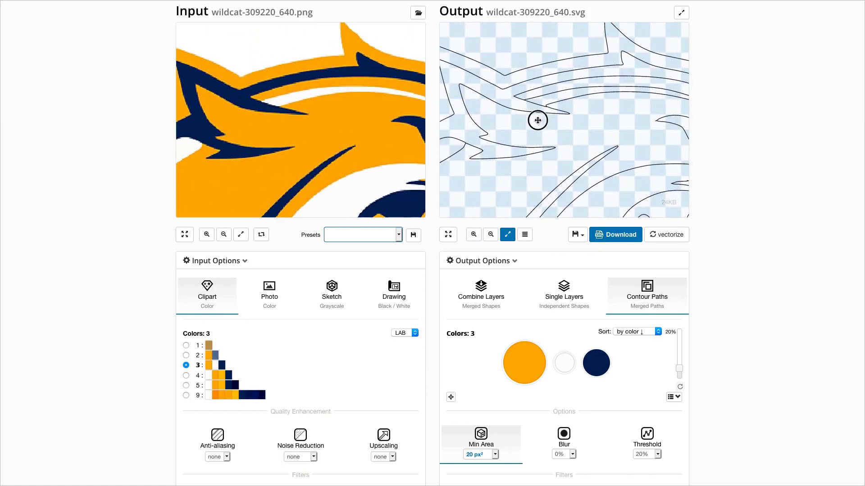
pyautogui.moveTo(539, 119); pyautogui.dragTo(558, 148)
pyautogui.moveTo(516, 179); pyautogui.dragTo(554, 110)
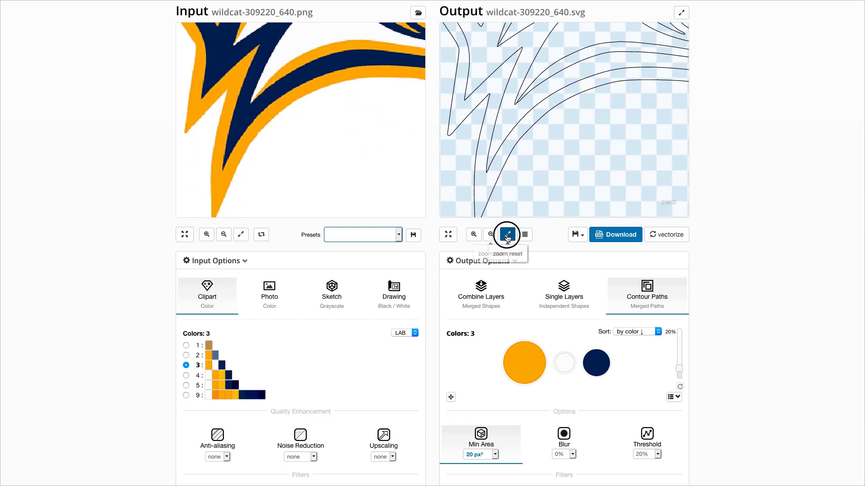
pyautogui.click(508, 235)
pyautogui.click(563, 298)
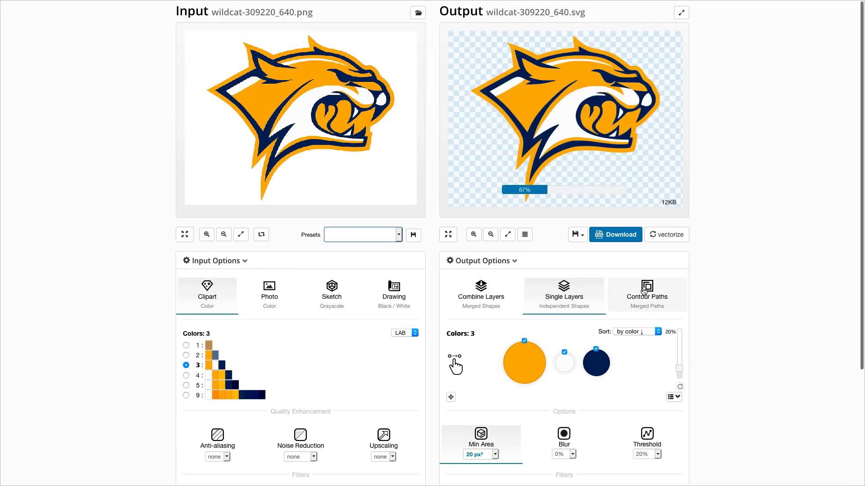
pyautogui.click(473, 235)
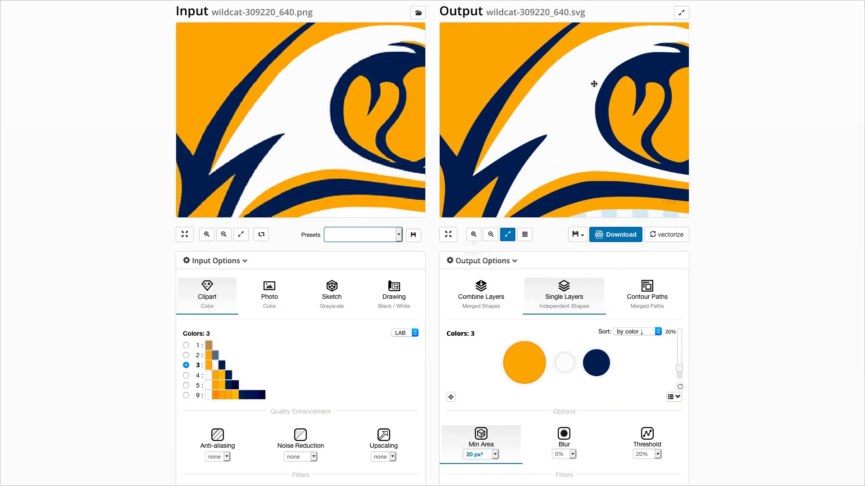
pyautogui.doubleClick(475, 139)
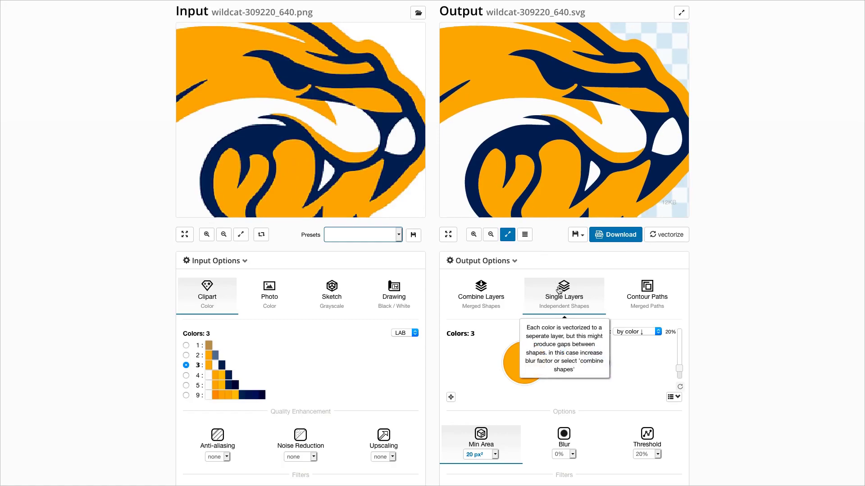
pyautogui.click(507, 234)
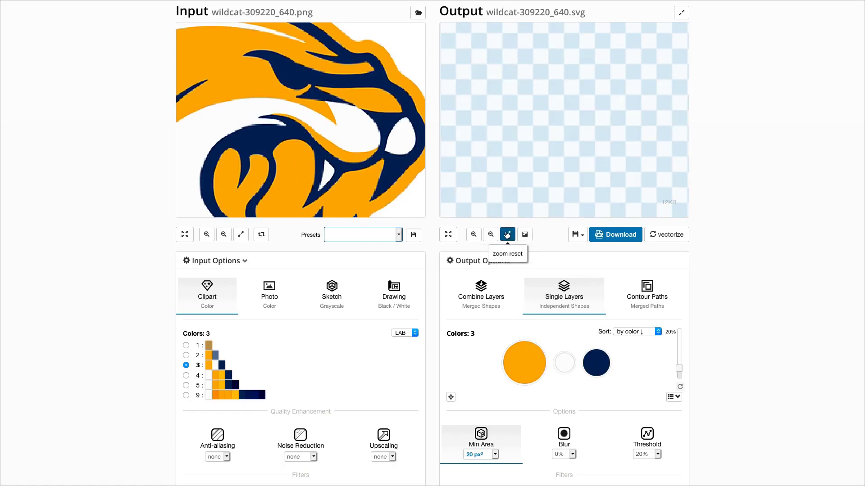
pyautogui.click(505, 236)
pyautogui.click(525, 235)
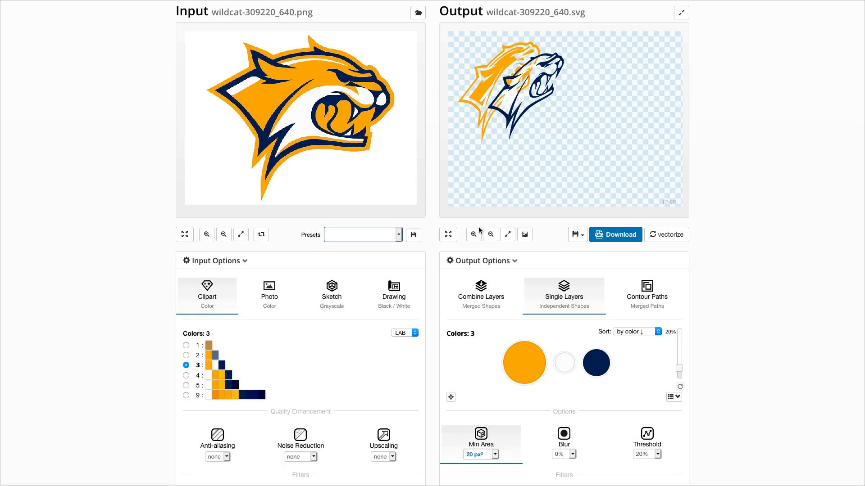
pyautogui.click(473, 234)
pyautogui.scroll(2, 535, 141)
pyautogui.moveTo(535, 141); pyautogui.dragTo(586, 160)
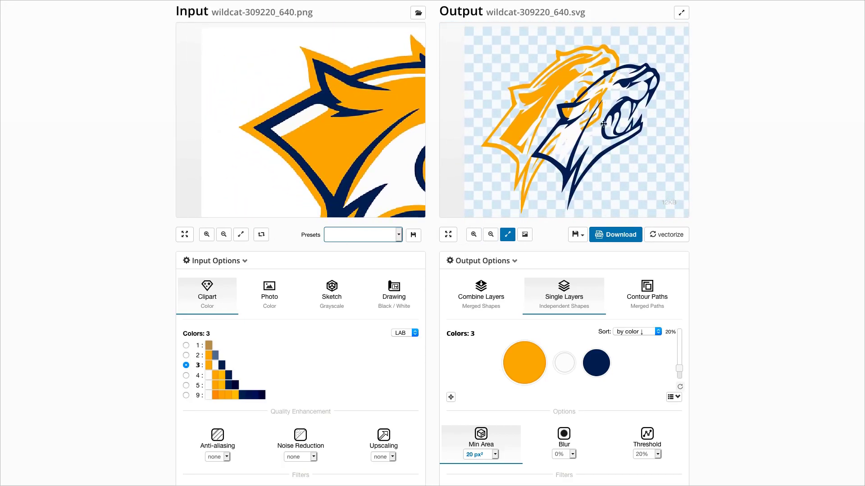
pyautogui.click(508, 235)
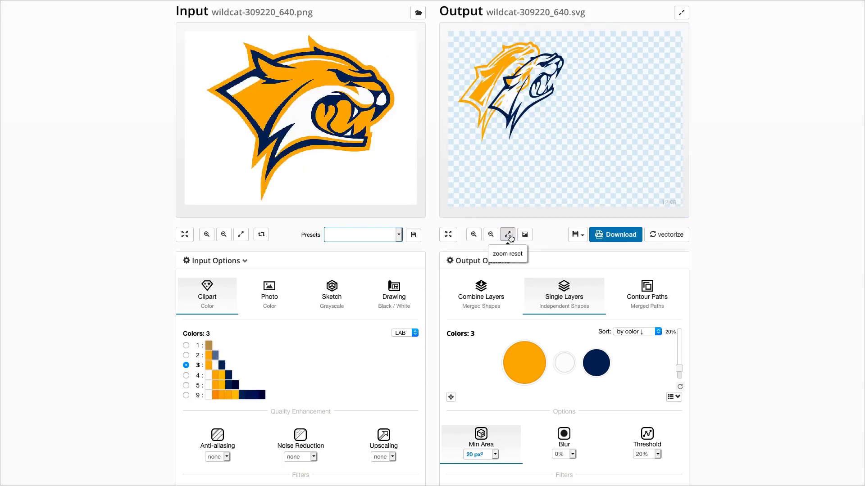
pyautogui.moveTo(551, 343)
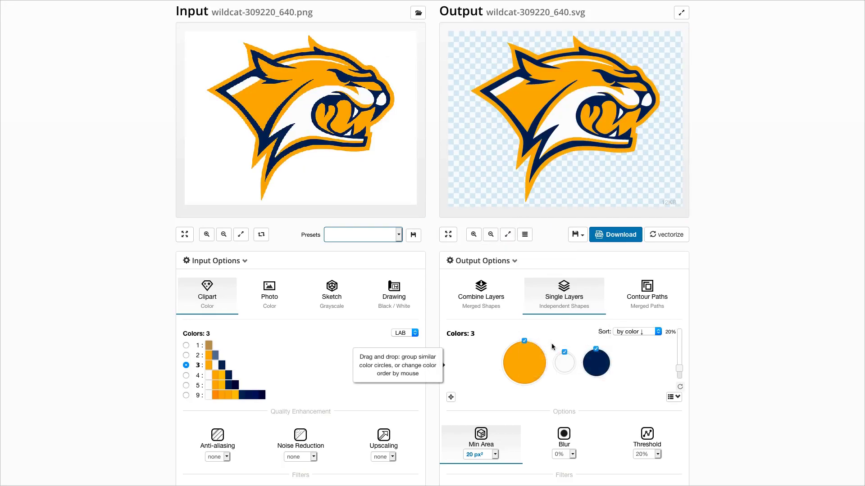
# Exclude the orange and white colours so only navy remains, and re-vectorize to a 4KB SVG.
pyautogui.click(525, 342)
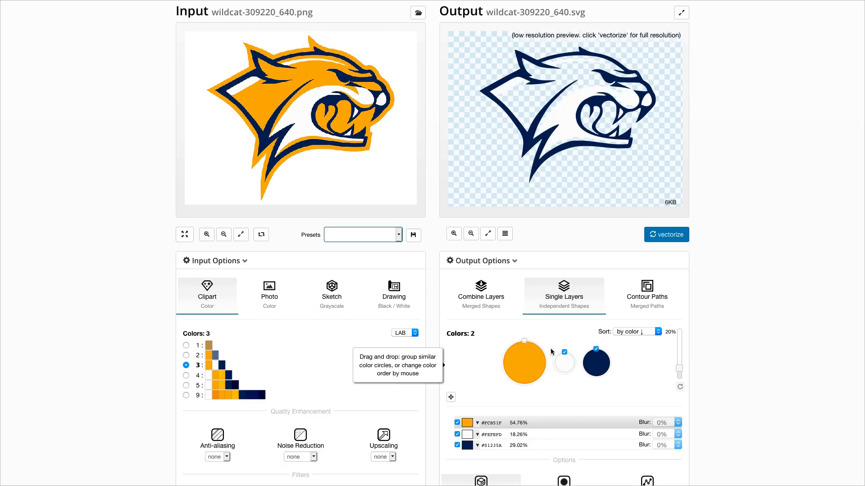
pyautogui.click(565, 353)
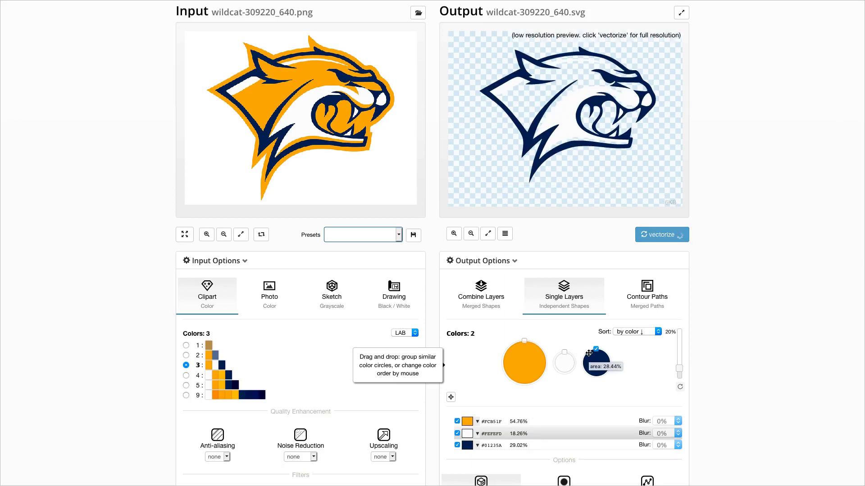
pyautogui.click(669, 234)
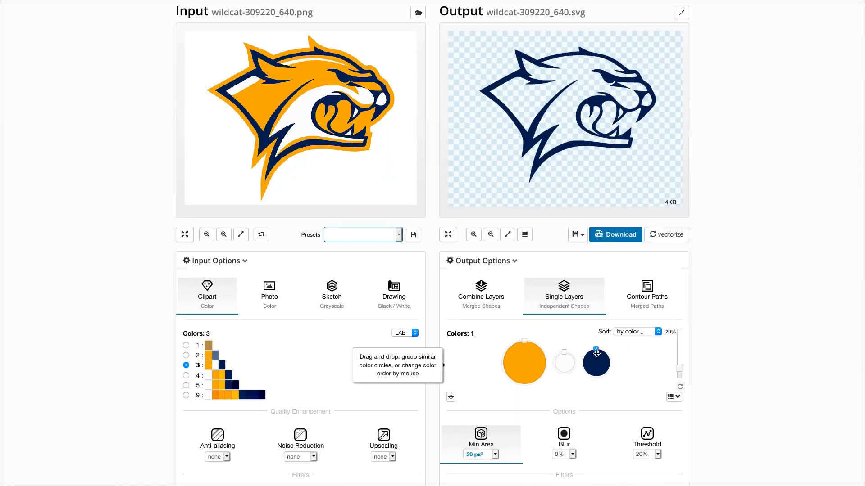
# Recolour the navy #01235A layer to black #000000 and zoom in on the head to check it.
pyautogui.click(610, 377)
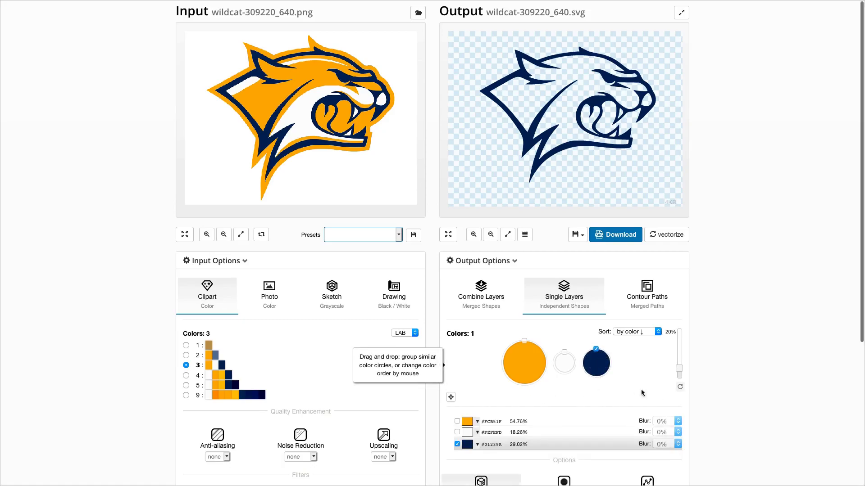
pyautogui.click(477, 444)
pyautogui.moveTo(508, 390); pyautogui.dragTo(471, 412)
pyautogui.click(550, 429)
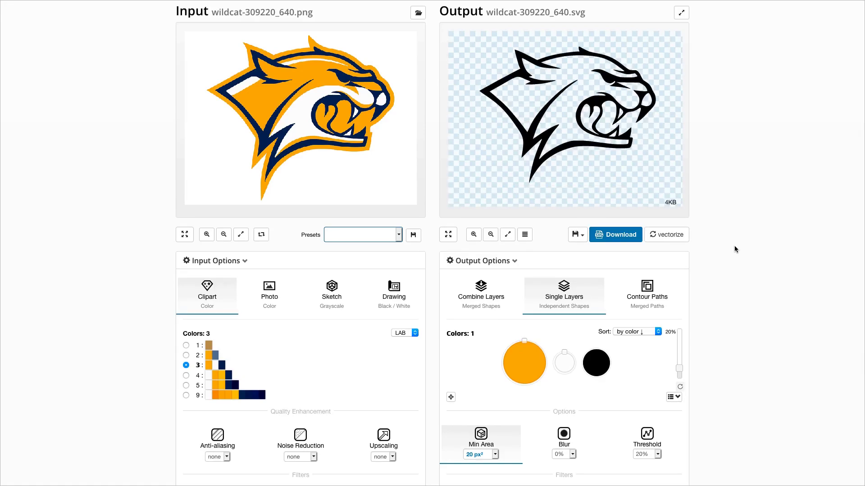
pyautogui.click(474, 234)
pyautogui.moveTo(581, 97); pyautogui.dragTo(596, 119)
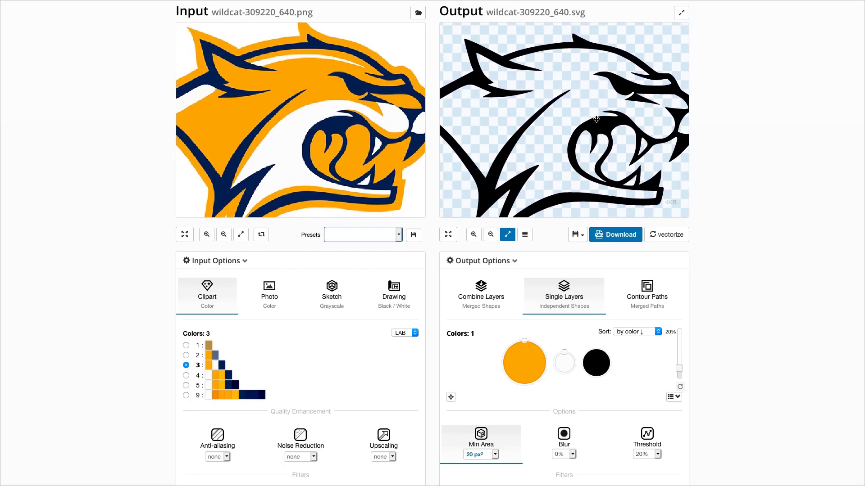
# Download the black wildcat SVG and upload warning-40593_640.png, the kangaroo road sign.
pyautogui.click(508, 236)
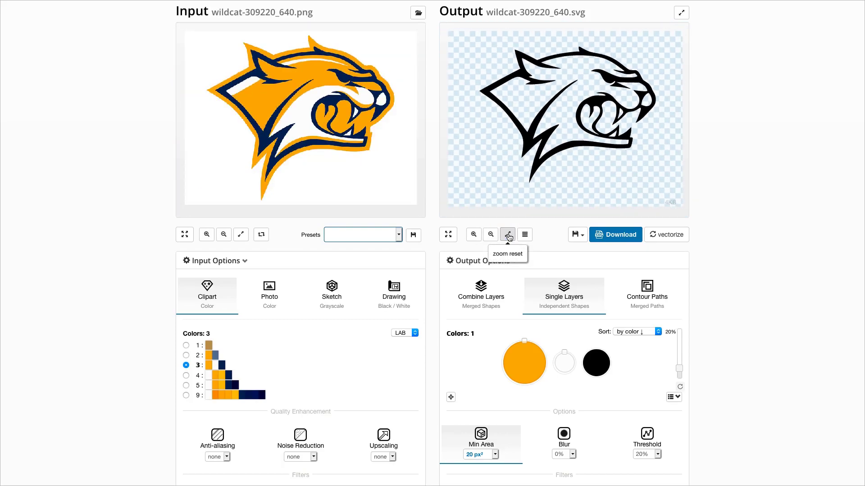
pyautogui.click(611, 241)
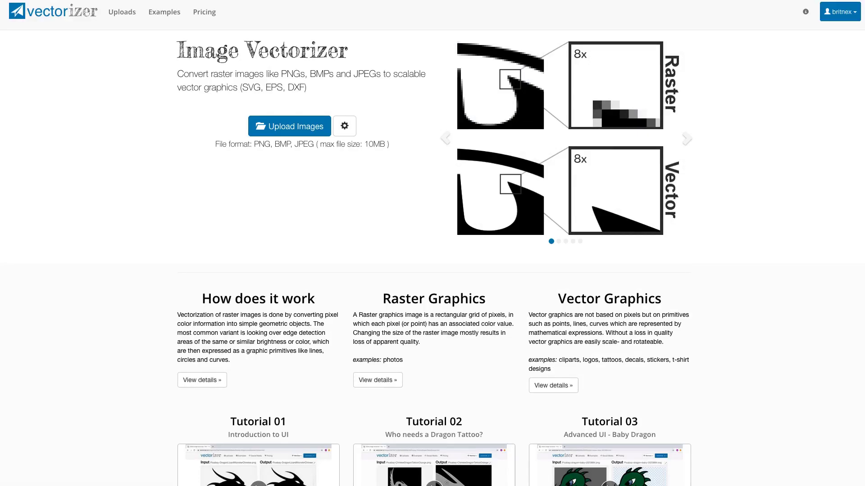
pyautogui.moveTo(311, 2); pyautogui.dragTo(350, 133)
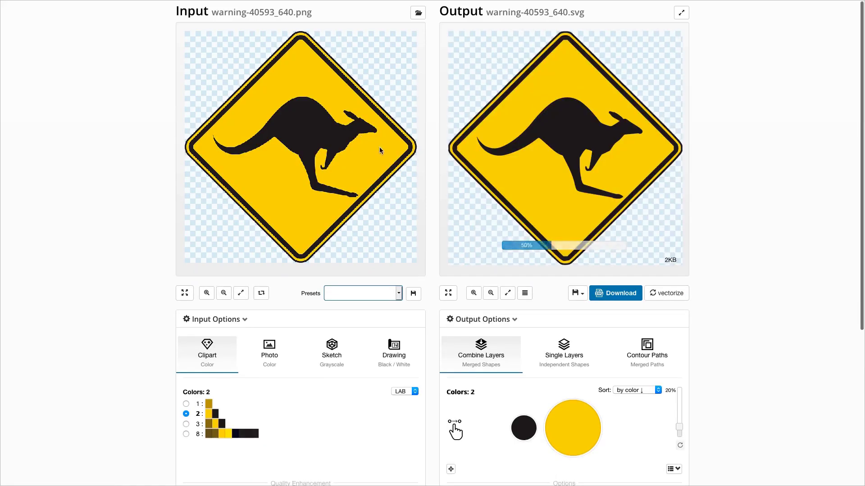
# Inspect the two-colour kangaroo sign SVG zoomed in and as an isometric stack, then return to 2D.
pyautogui.click(207, 293)
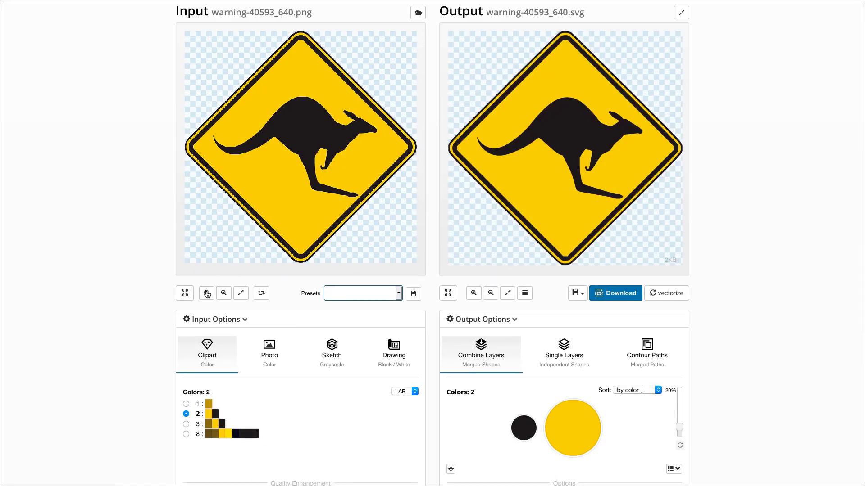
pyautogui.moveTo(360, 232); pyautogui.dragTo(285, 167)
pyautogui.click(242, 299)
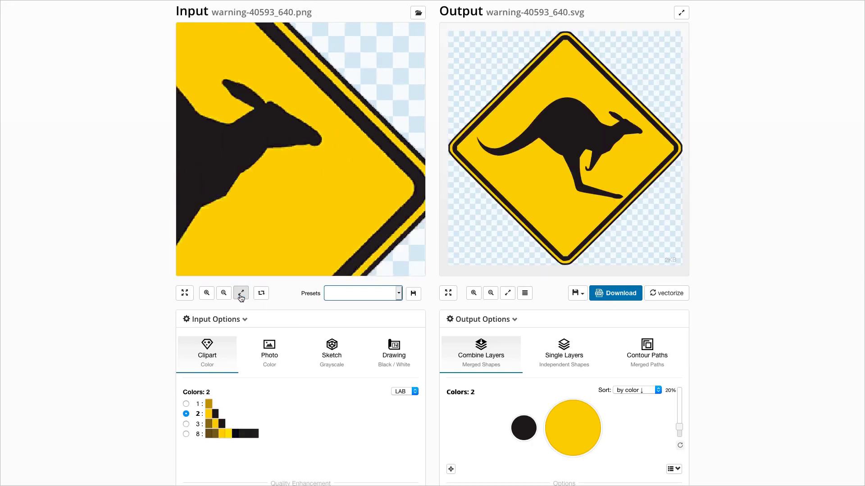
pyautogui.click(524, 295)
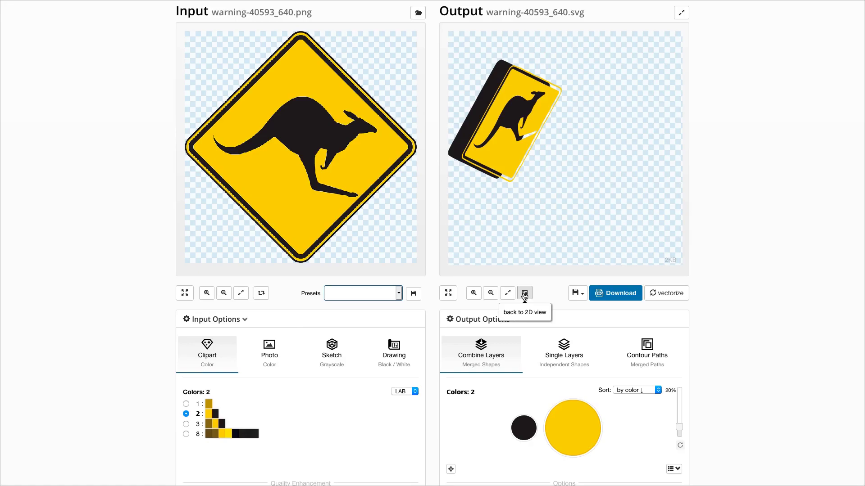
pyautogui.click(525, 295)
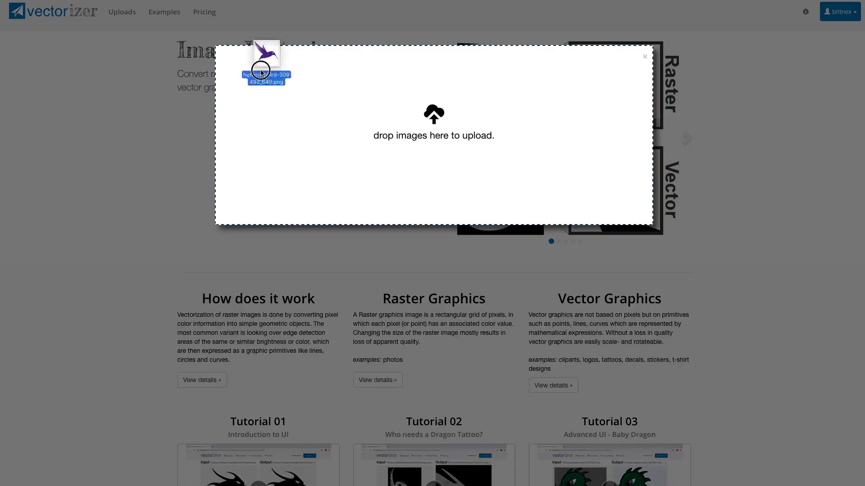
# Upload hummingbird-309492_640.png to Vectorizer.io, producing a one-colour purple SVG.
pyautogui.moveTo(267, 63); pyautogui.dragTo(275, 122)
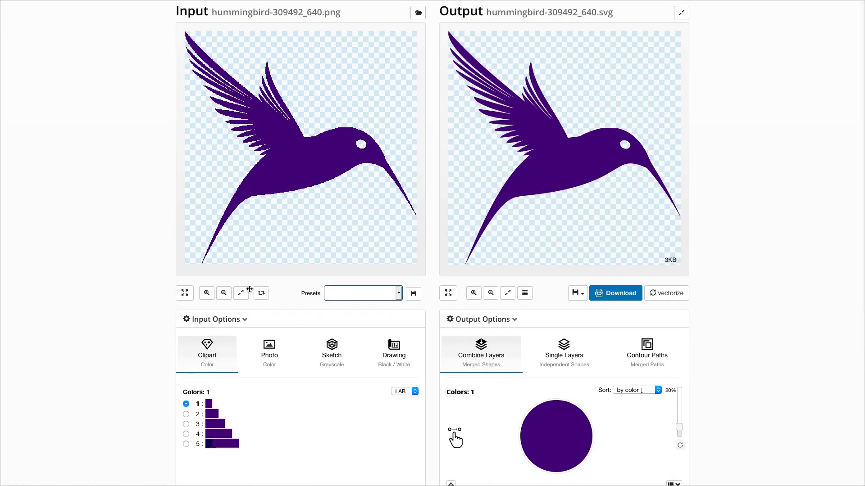
# Zoom in on the hummingbird's head and beak tip to inspect the purple vector, then fit it back.
pyautogui.click(207, 293)
pyautogui.click(207, 293)
pyautogui.click(207, 293)
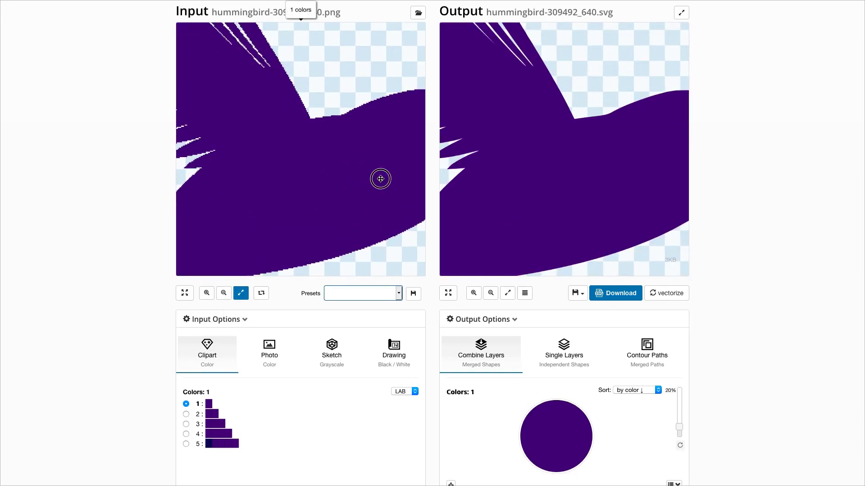
pyautogui.moveTo(380, 178); pyautogui.dragTo(207, 186)
pyautogui.moveTo(292, 160); pyautogui.dragTo(222, 66)
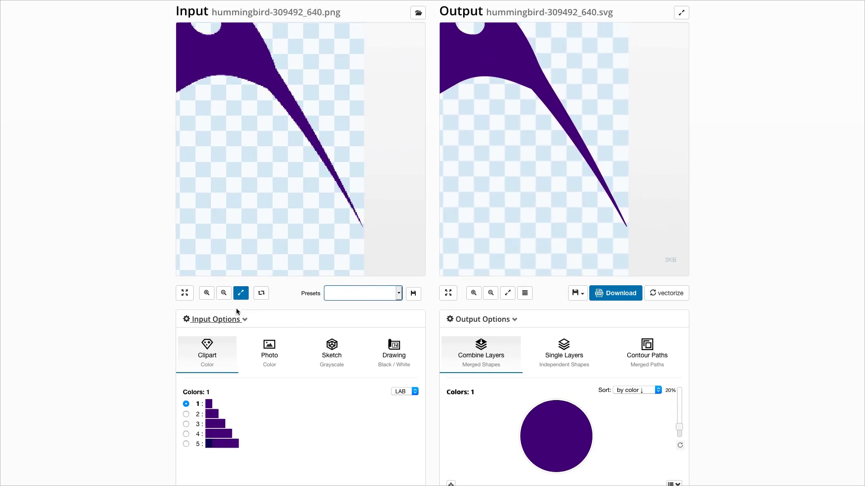
pyautogui.click(240, 293)
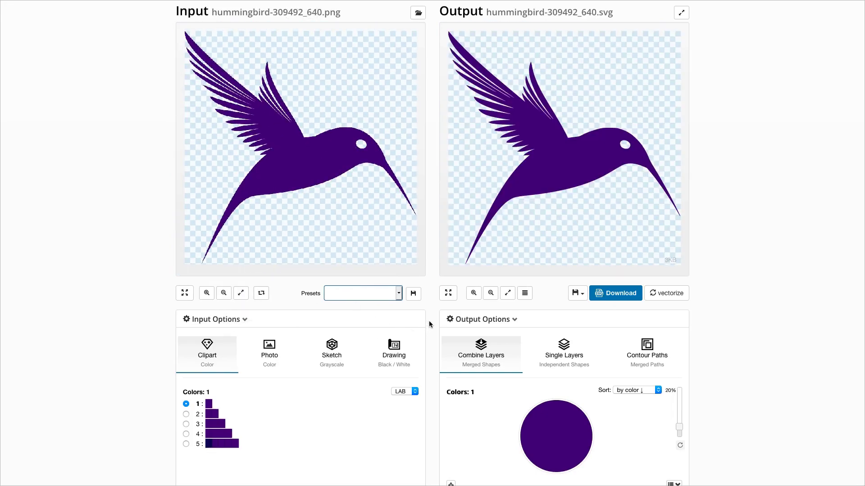
# Change the hummingbird's single purple colour to black #000000 and re-vectorize.
pyautogui.scroll(-3, 429, 321)
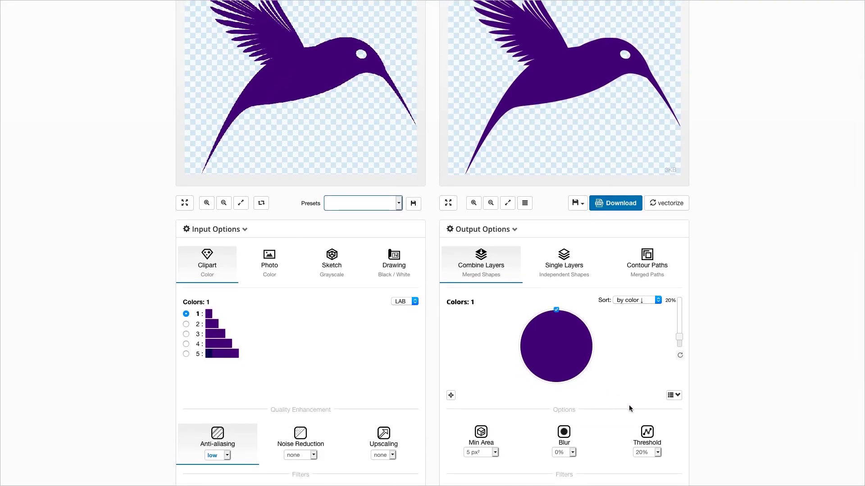
pyautogui.click(671, 397)
pyautogui.scroll(-2, 683, 388)
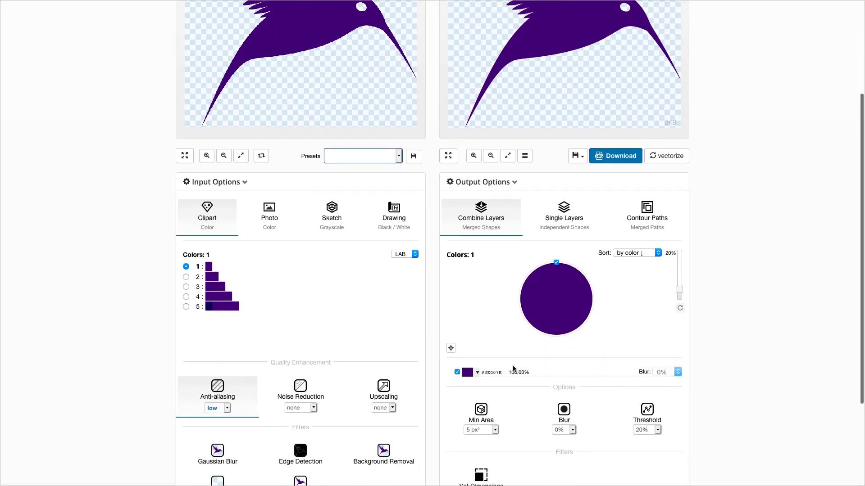
pyautogui.click(478, 373)
pyautogui.moveTo(522, 409); pyautogui.dragTo(478, 446)
pyautogui.click(546, 466)
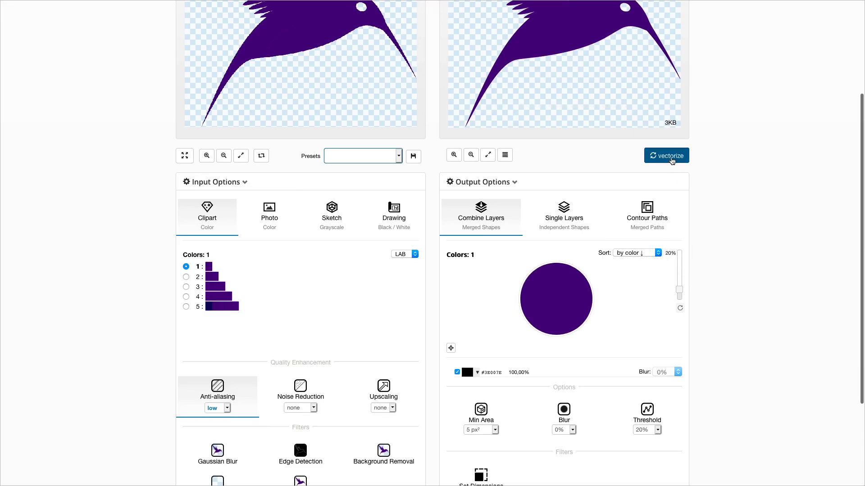
pyautogui.scroll(3, 696, 166)
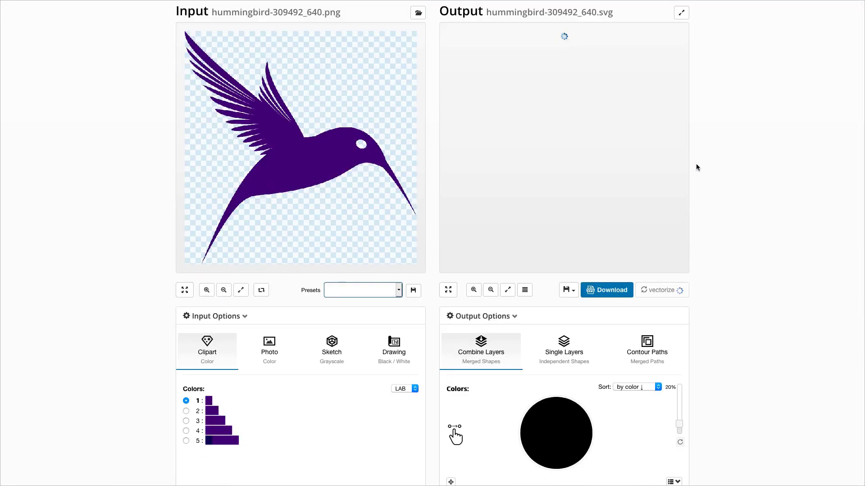
# Inspect the black hummingbird at actual size, panning across it, then fit it back in view.
pyautogui.click(474, 293)
pyautogui.moveTo(458, 158)
pyautogui.mouseDown()
pyautogui.moveTo(565, 234)
pyautogui.moveTo(442, 155)
pyautogui.mouseUp()
pyautogui.moveTo(613, 172); pyautogui.dragTo(581, 172)
pyautogui.click(508, 294)
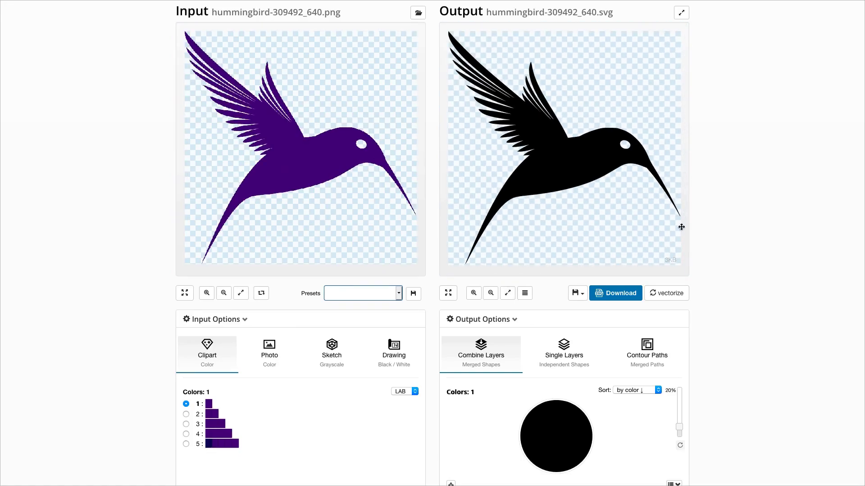
pyautogui.scroll(-5, 718, 210)
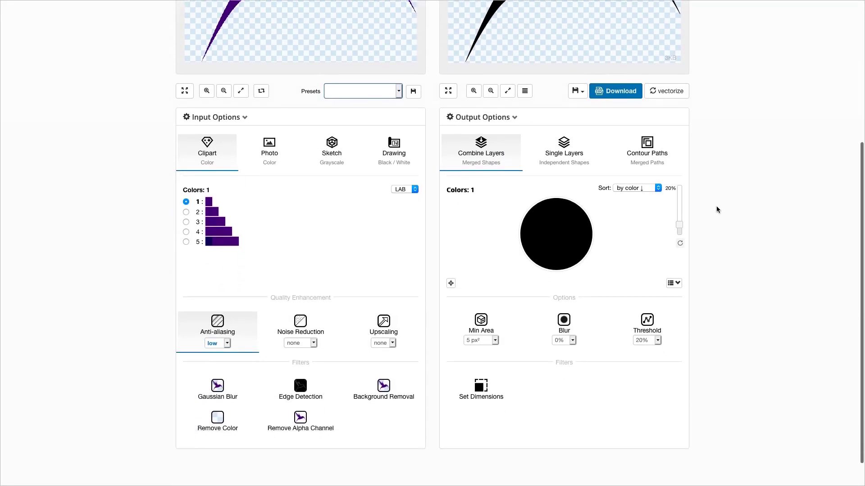
pyautogui.click(489, 384)
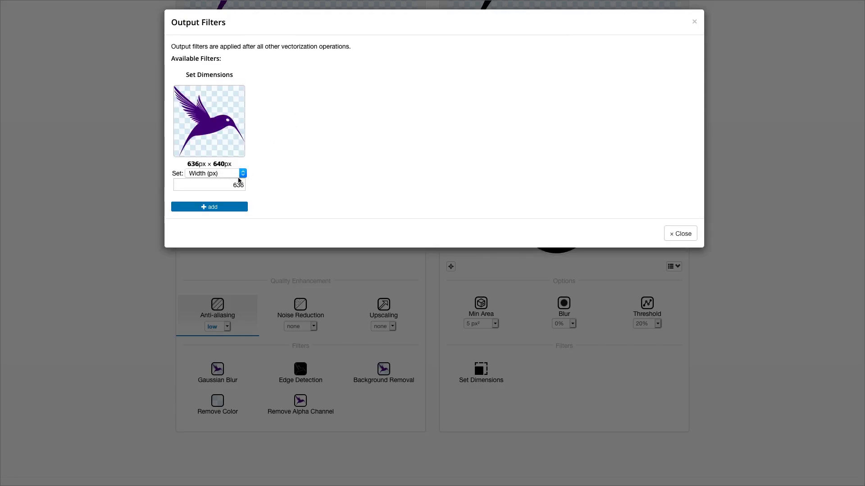
# Replace the 636 px output width with 400 px and add the Set Dimensions filter.
pyautogui.click(226, 185)
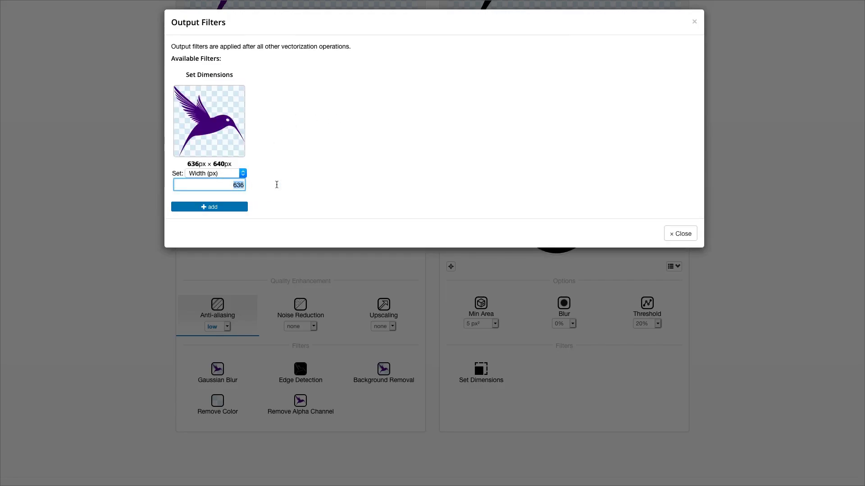
pyautogui.write('400')
pyautogui.click(216, 207)
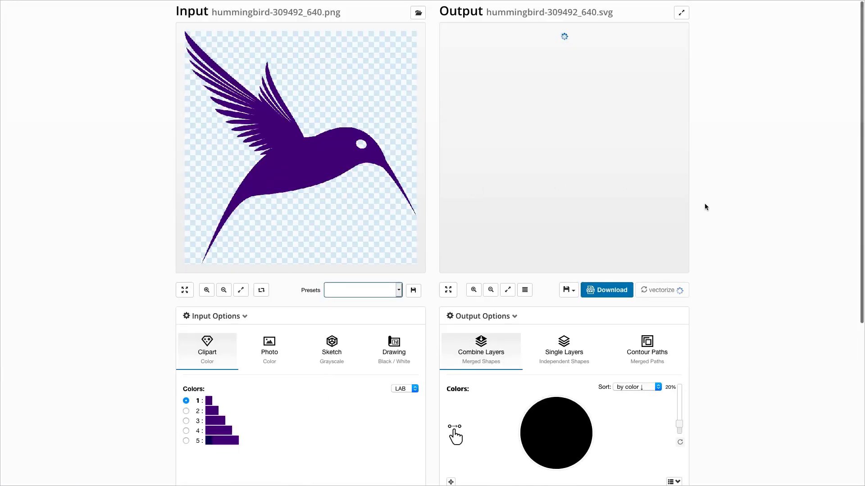
# Download the 400 px black hummingbird SVG, then upload abraham-lincoln-5111304_640.png.
pyautogui.scroll(-3, 705, 204)
pyautogui.scroll(-1, 705, 206)
pyautogui.scroll(3, 705, 207)
pyautogui.click(616, 295)
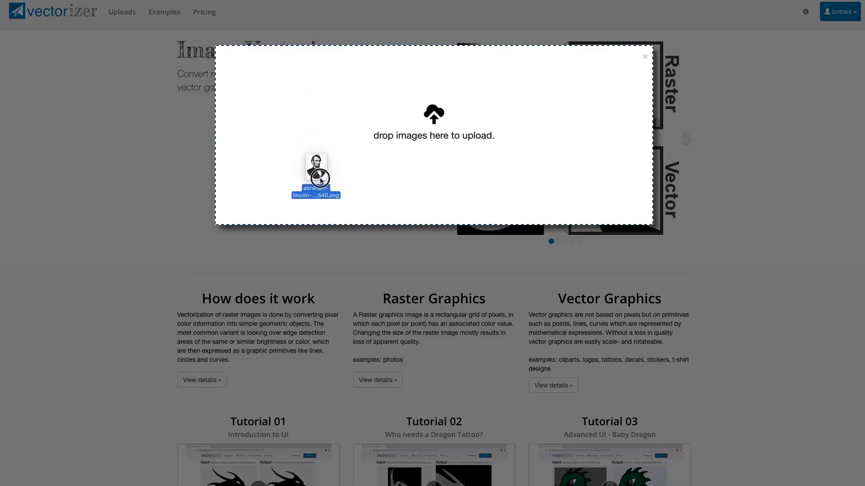
pyautogui.moveTo(315, 176); pyautogui.dragTo(325, 185)
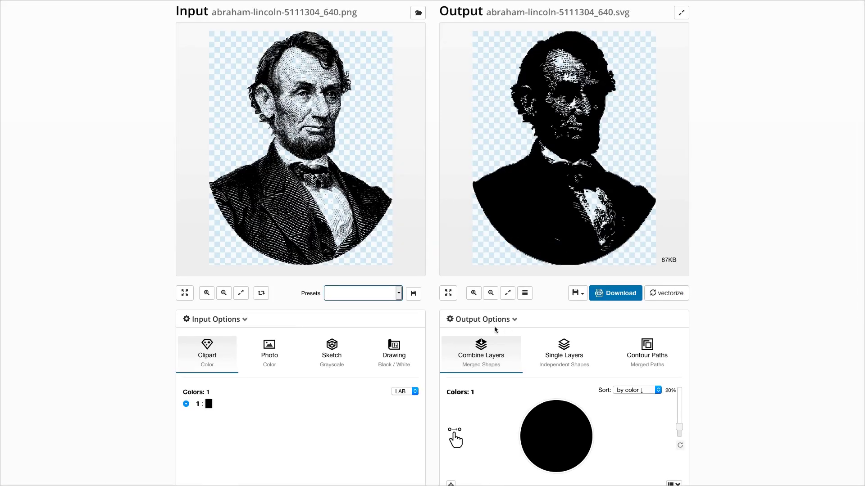
# Zoom in on Lincoln's face, pan across it, and preview the one-colour input version.
pyautogui.click(473, 293)
pyautogui.scroll(3, 539, 267)
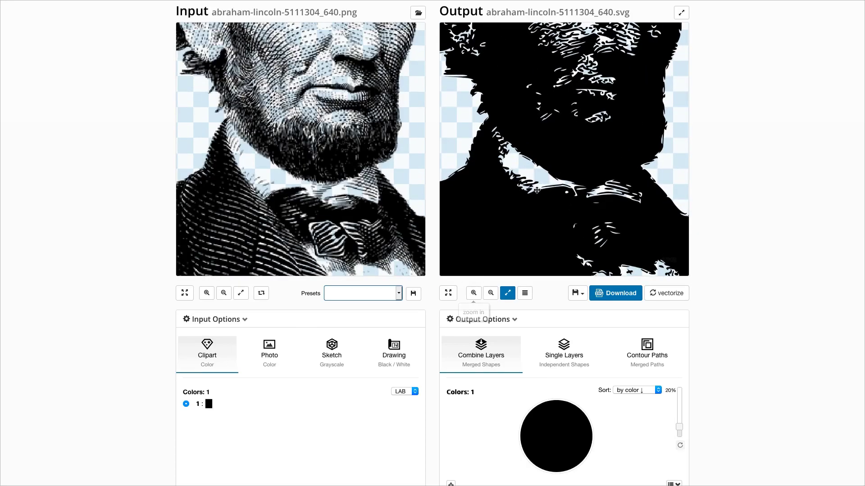
pyautogui.moveTo(538, 267); pyautogui.dragTo(530, 301)
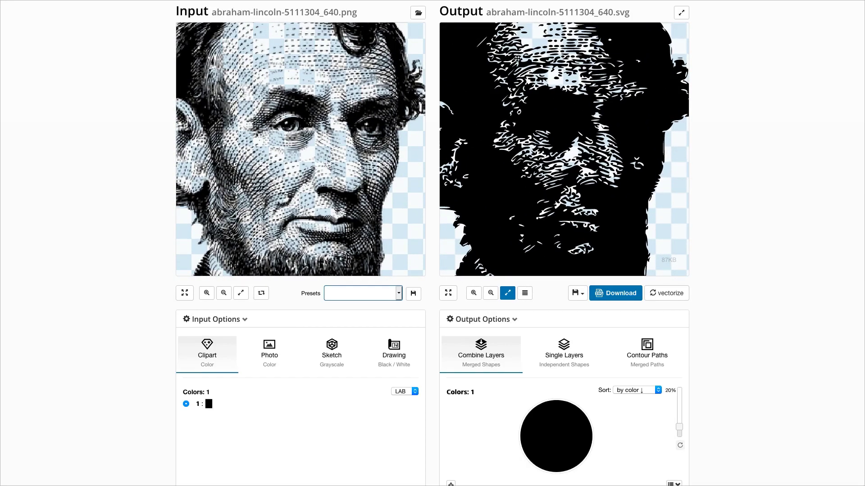
pyautogui.click(399, 94)
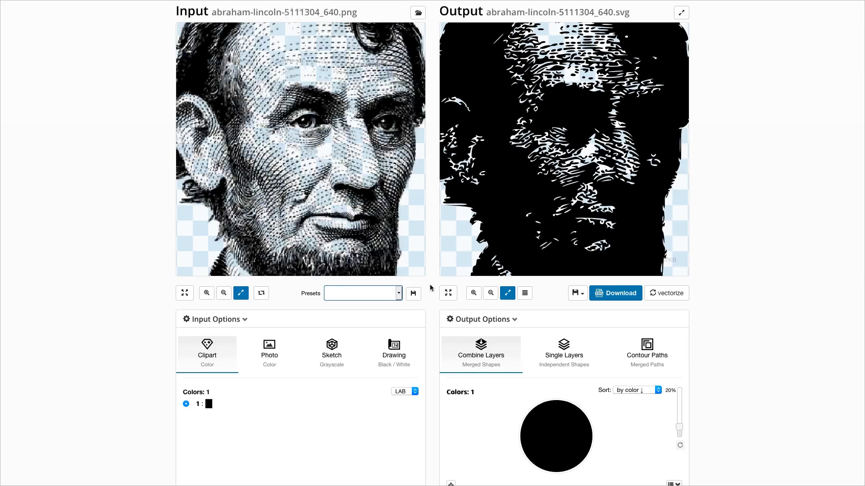
pyautogui.scroll(-5, 431, 293)
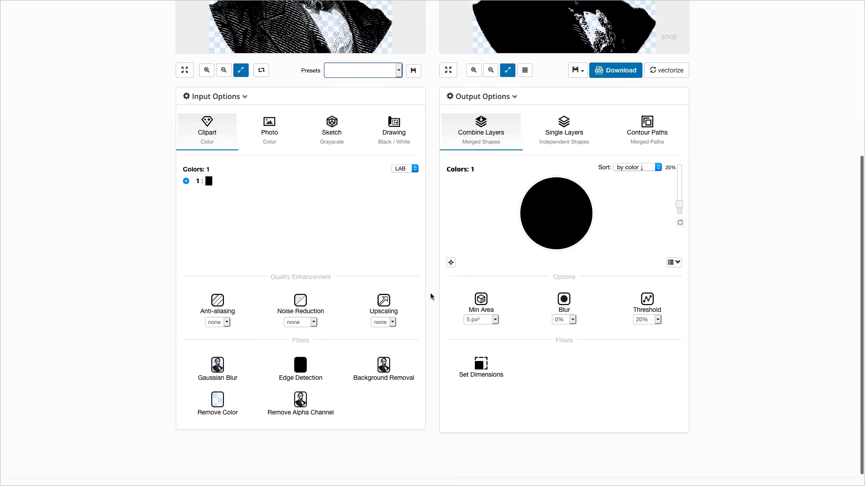
# Add a Remove Alpha Channel input filter with a white background, after briefly trying red.
pyautogui.click(301, 409)
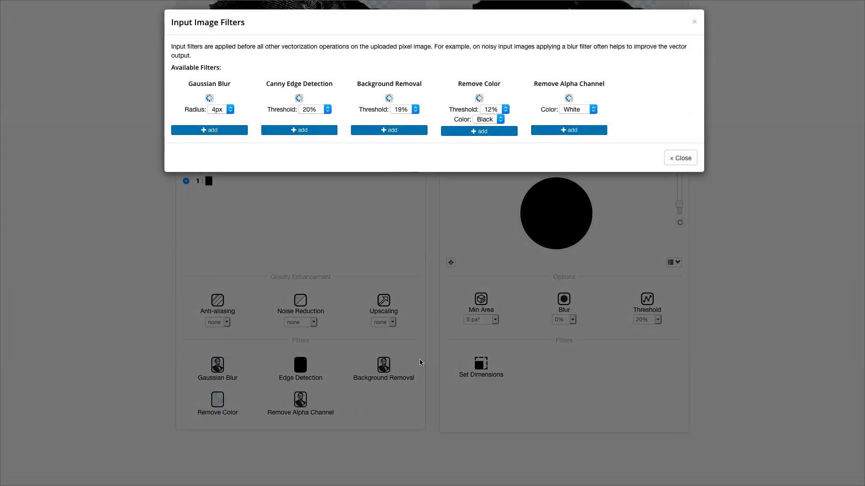
pyautogui.click(593, 173)
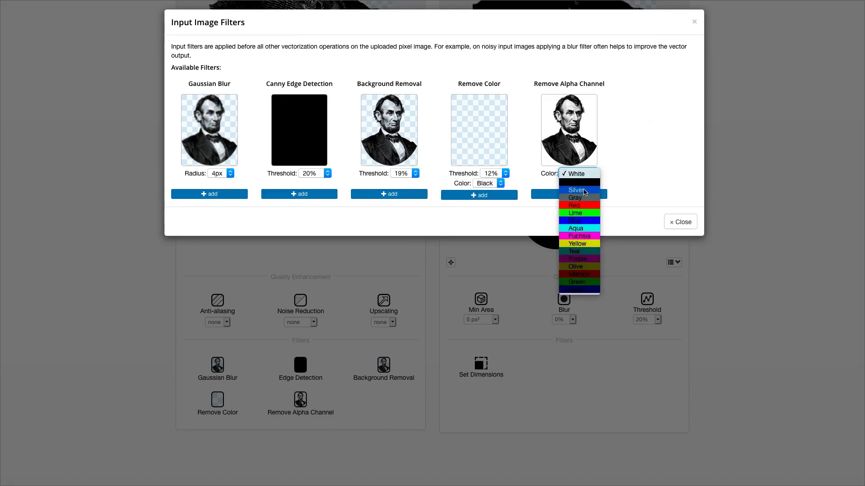
pyautogui.click(579, 206)
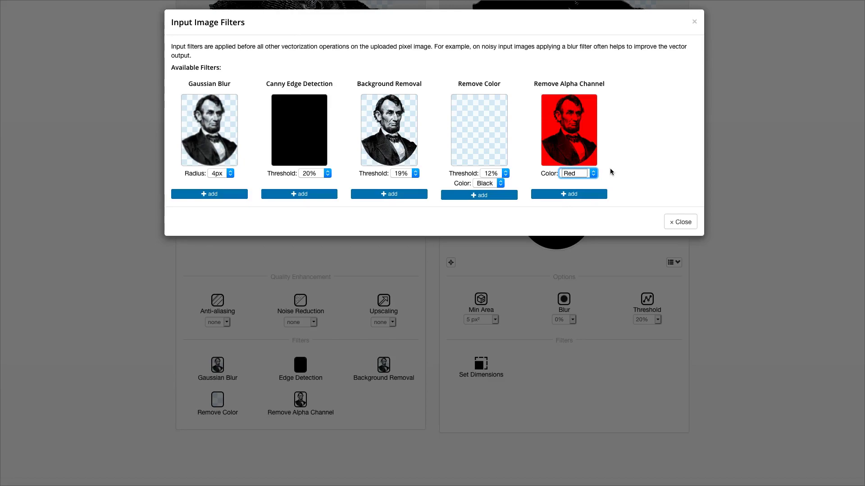
pyautogui.click(590, 171)
pyautogui.click(579, 142)
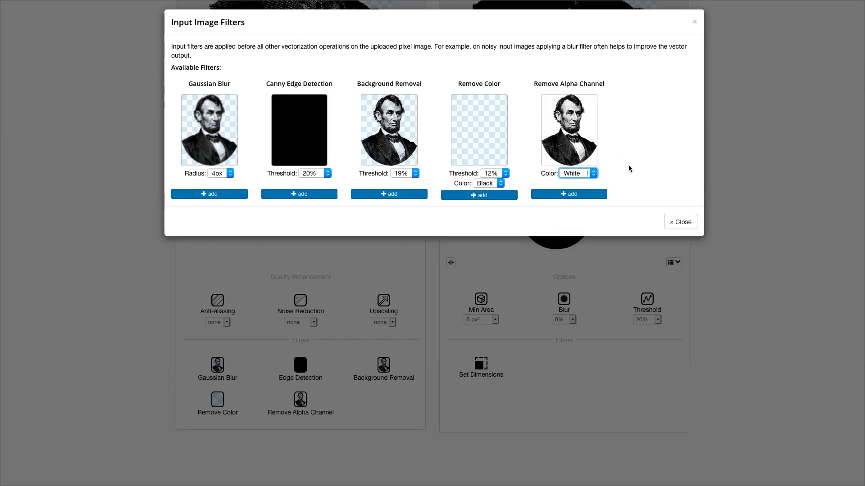
pyautogui.click(585, 195)
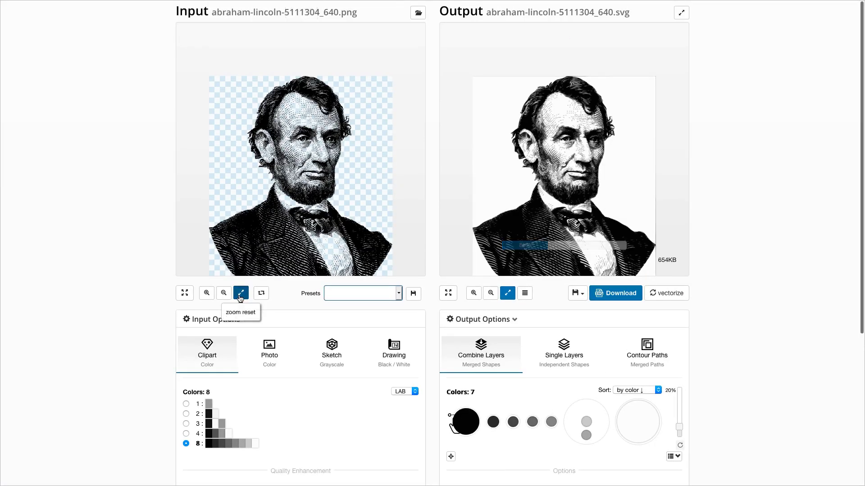
# Zoom in on the 7-colour portrait and pan over the eyes, head and coat lapels, then fit back.
pyautogui.click(207, 294)
pyautogui.click(207, 293)
pyautogui.click(206, 293)
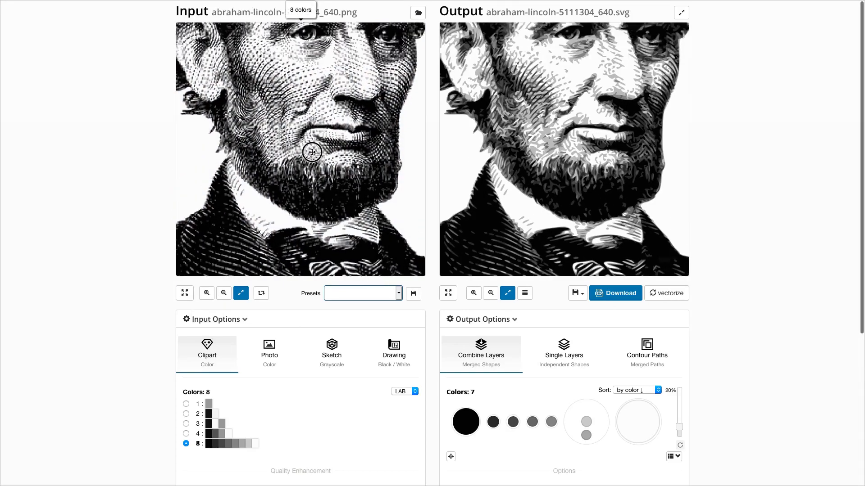
pyautogui.moveTo(312, 152); pyautogui.dragTo(307, 207)
pyautogui.moveTo(539, 114); pyautogui.dragTo(535, 153)
pyautogui.moveTo(551, 214); pyautogui.dragTo(576, 93)
pyautogui.moveTo(536, 199); pyautogui.dragTo(560, 139)
pyautogui.moveTo(529, 200); pyautogui.dragTo(538, 102)
pyautogui.click(508, 293)
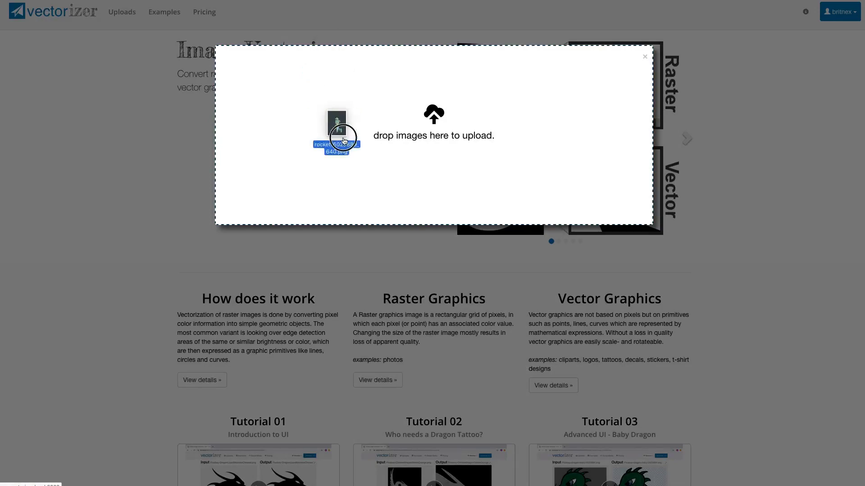
# Upload rocket-5029889_640.png, producing a 29-colour 324KB SVG.
pyautogui.moveTo(340, 127); pyautogui.dragTo(349, 157)
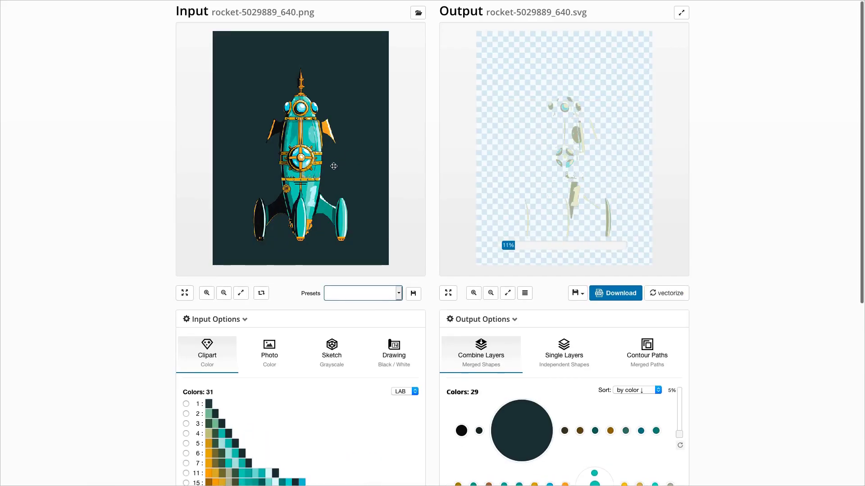
# Zoom in closely on the rocket's spire in both previews and pan to show its base.
pyautogui.click(207, 293)
pyautogui.click(207, 293)
pyautogui.scroll(6, 301, 219)
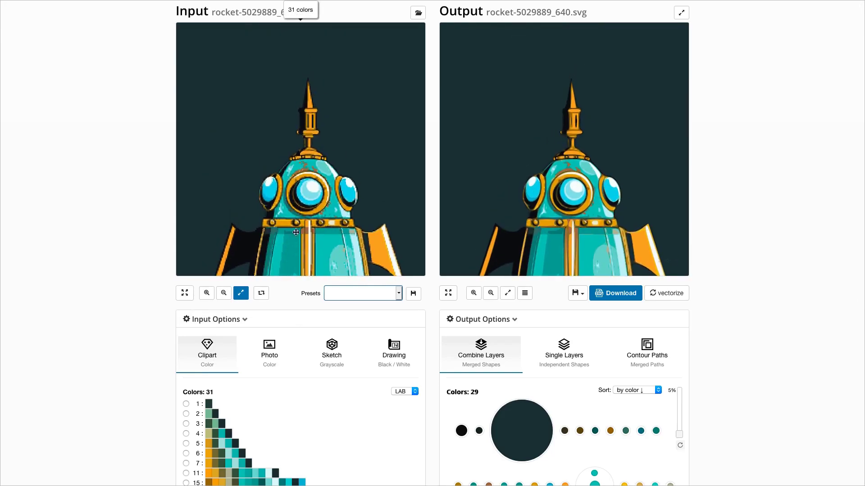
pyautogui.click(206, 294)
pyautogui.click(207, 293)
pyautogui.moveTo(339, 239); pyautogui.dragTo(330, 232)
pyautogui.click(261, 293)
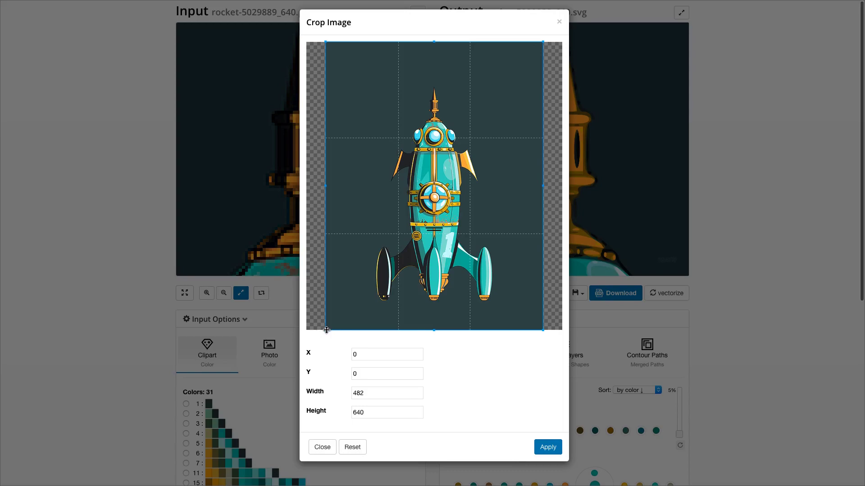
# Resize the crop box to frame the rocket's tip at X 215, Y 97, about 49 × 89 px.
pyautogui.moveTo(326, 330); pyautogui.dragTo(422, 126)
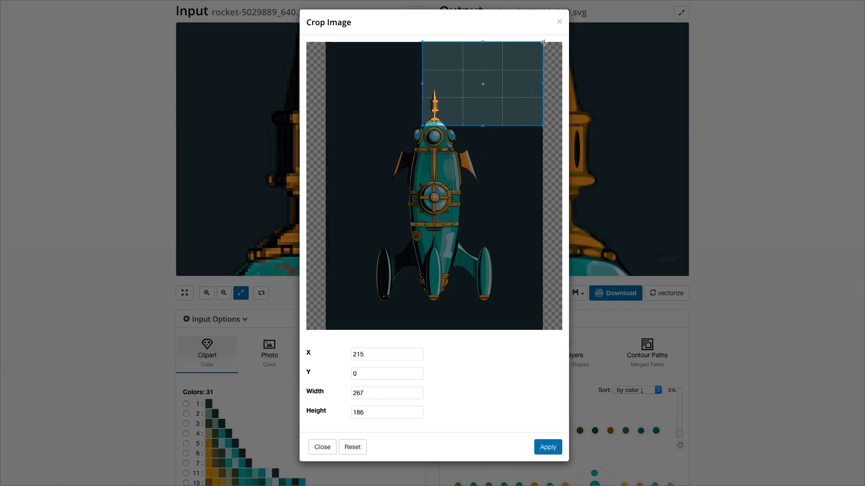
pyautogui.moveTo(542, 42); pyautogui.dragTo(444, 85)
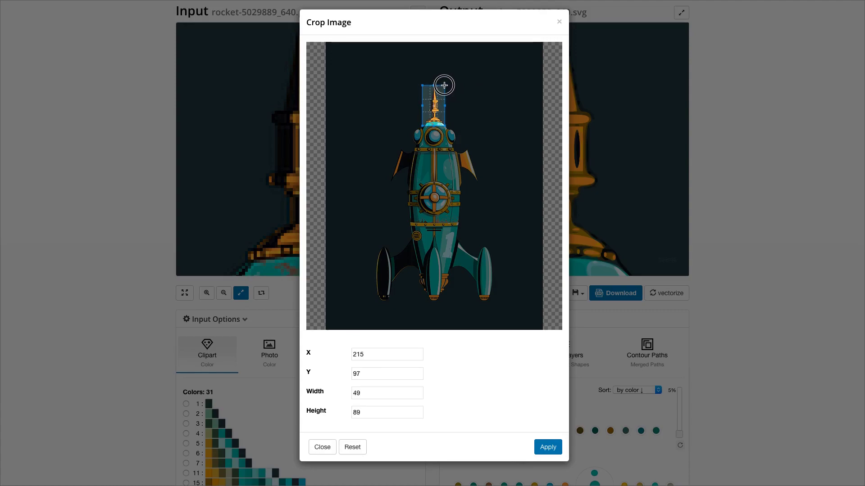